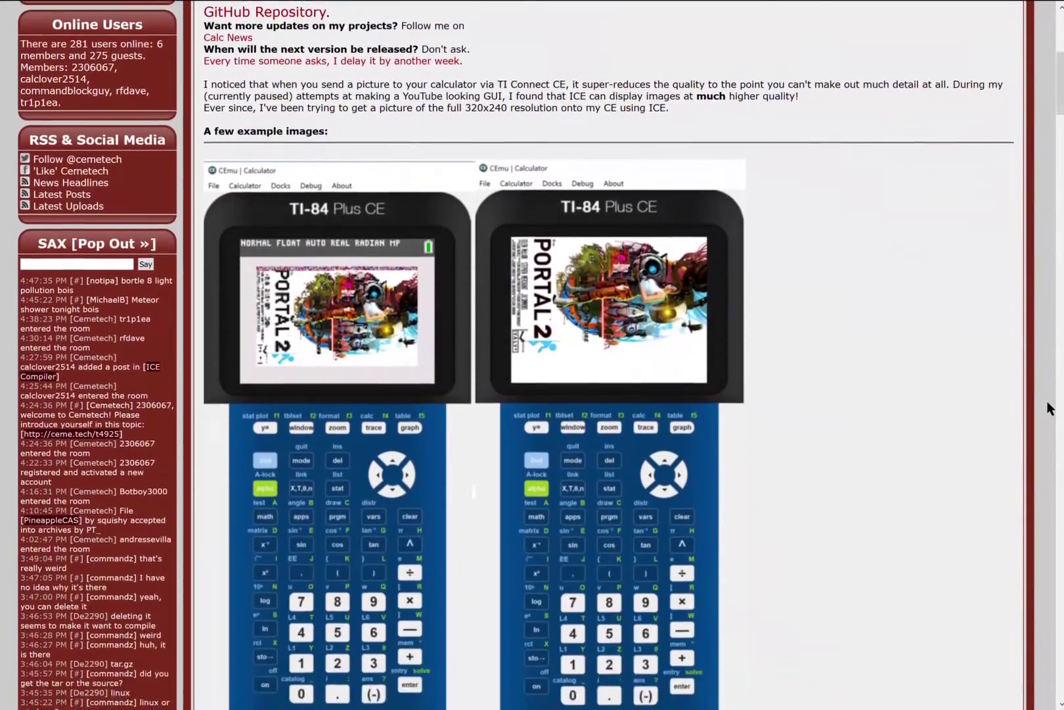
scroll(1047, 400, down, 6)
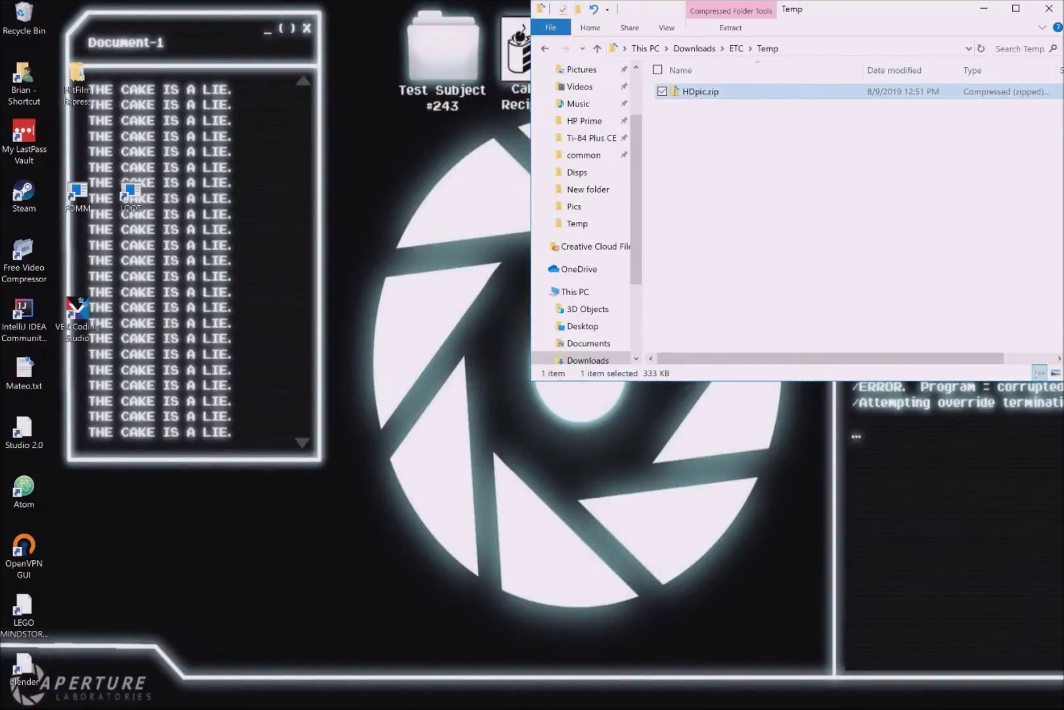
Step: Extract HDpic.zip into the suggested HDpic folder
right_click(773, 94)
click(816, 156)
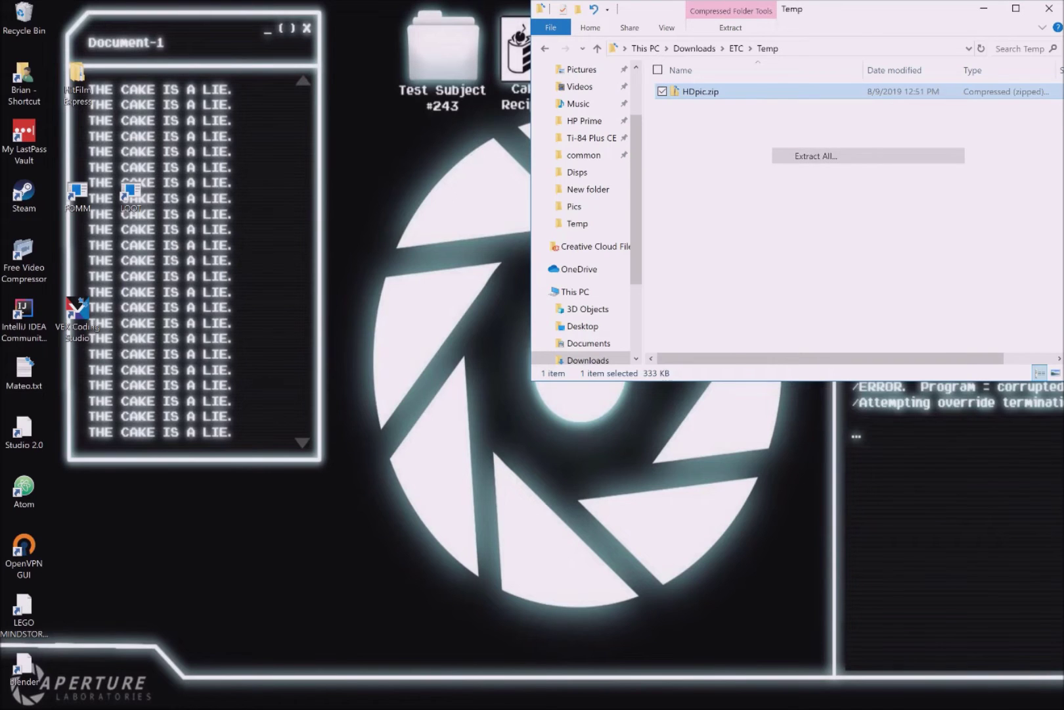
key(Return)
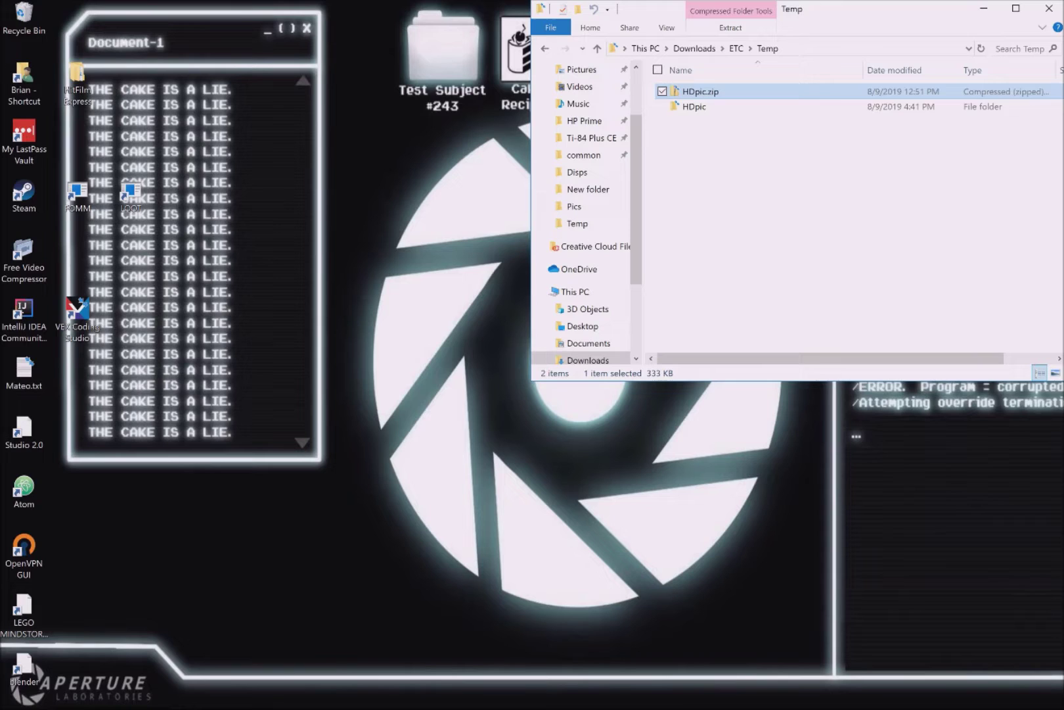
Step: Open ReadMe.md from the HDpic folder in WordPad and scroll through its usage instructions
double_click(695, 107)
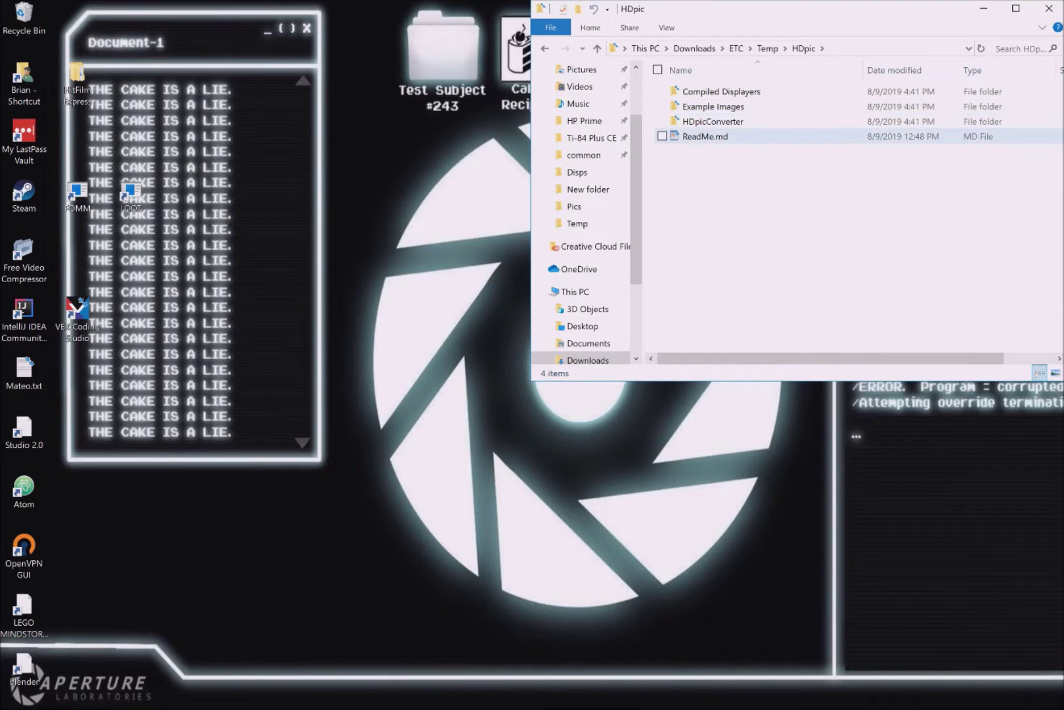
click(705, 136)
click(723, 190)
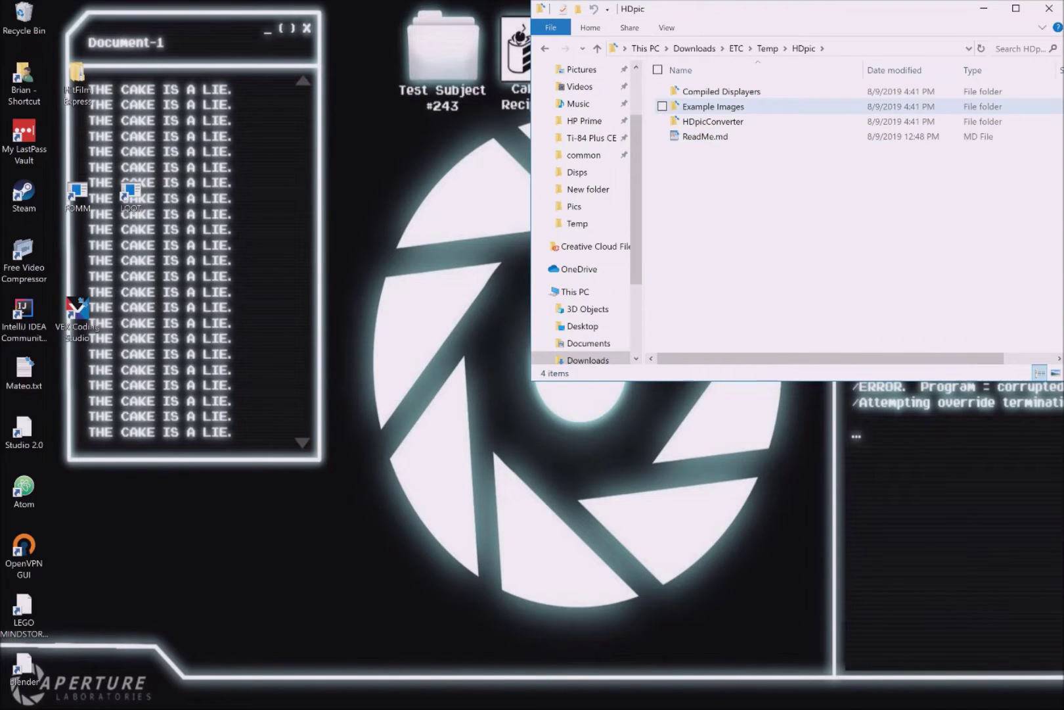
click(705, 136)
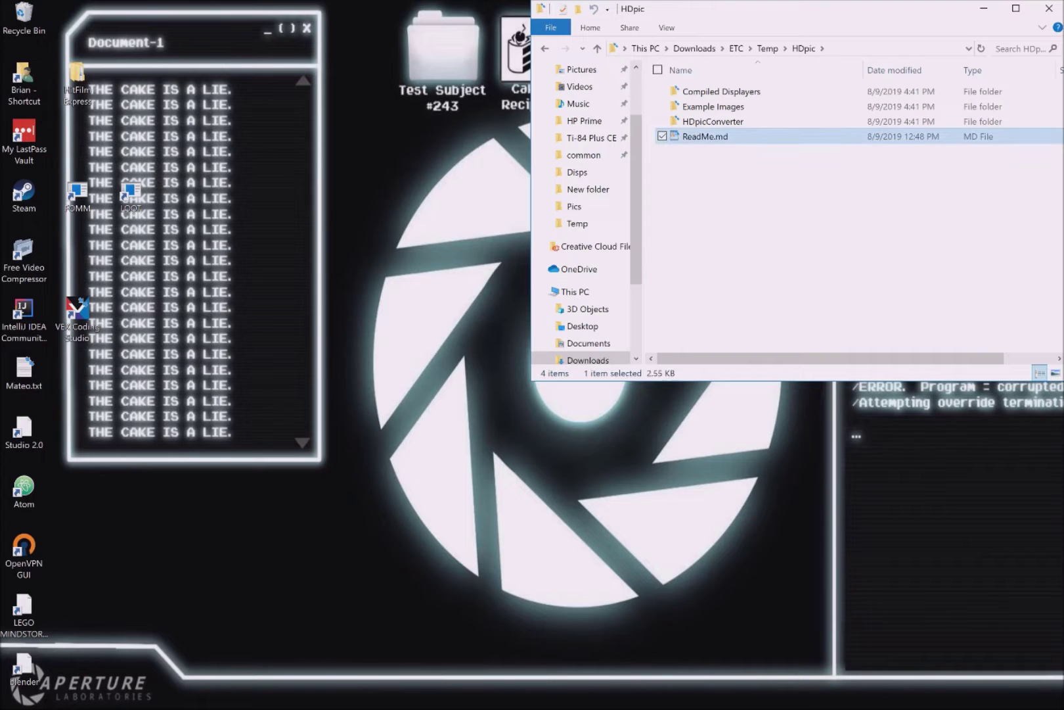
key(Return)
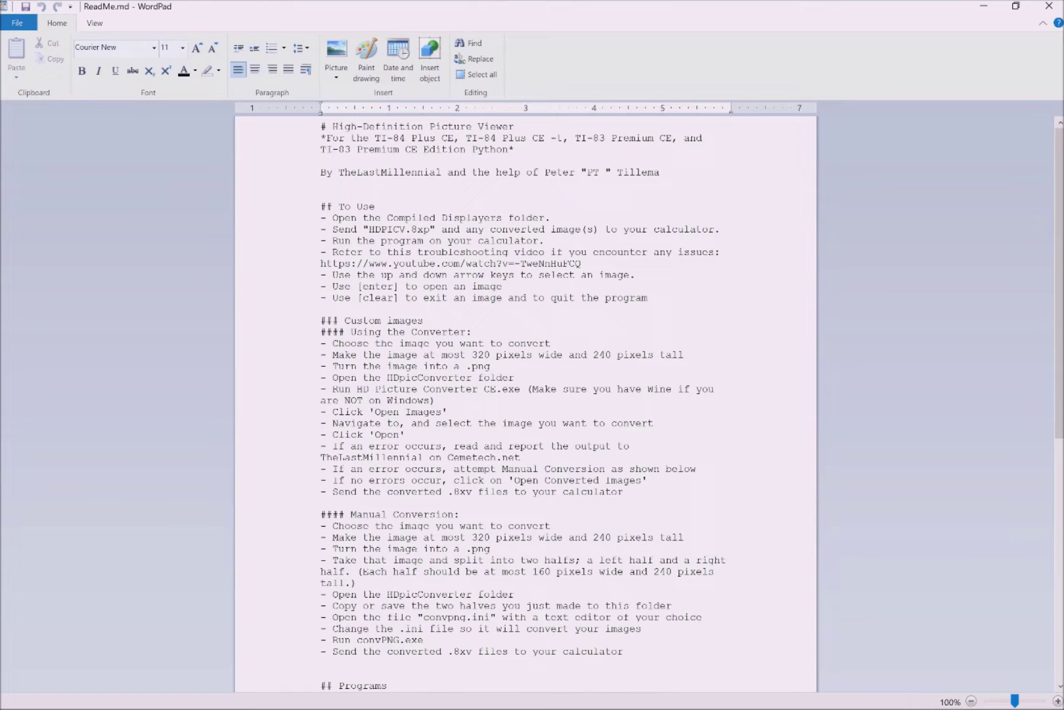
scroll(526, 394, down, 3)
scroll(526, 394, down, 10)
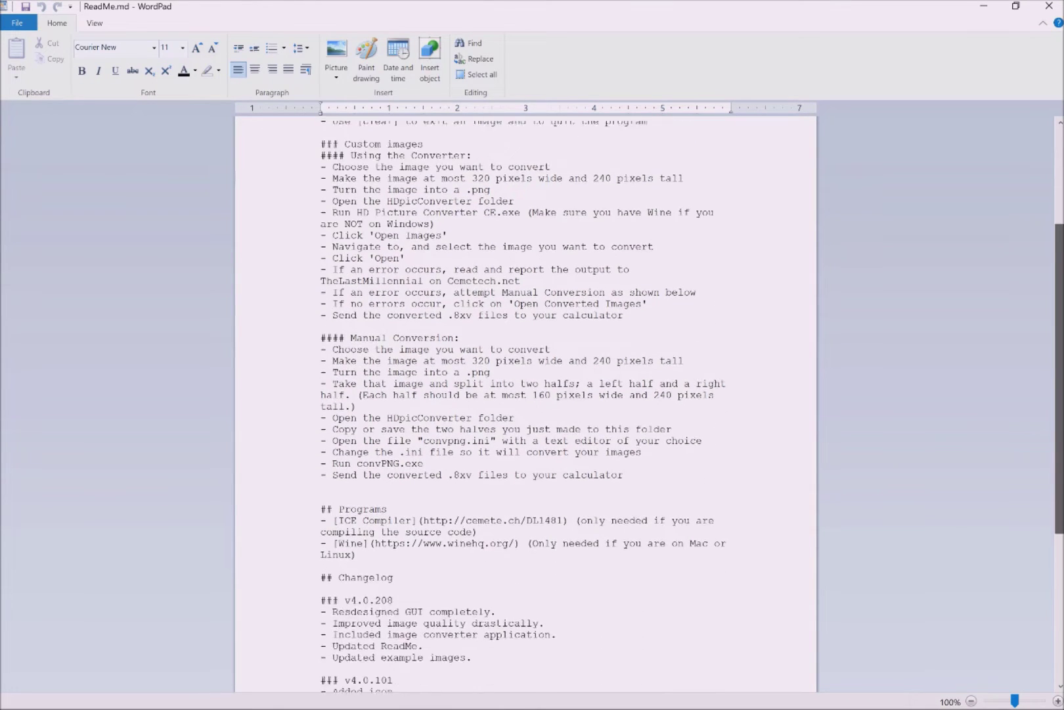
scroll(526, 394, down, 3)
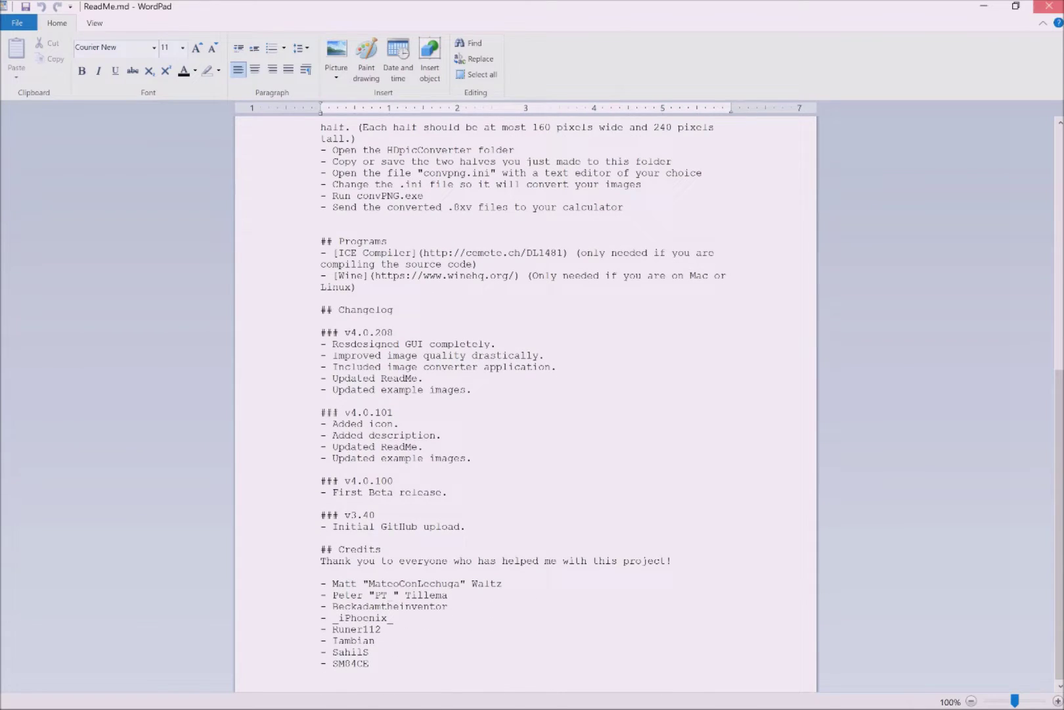
Step: Close WordPad and send HDPICV beta 3.8xp from Compiled Displayers to the TI-84 Plus CE's Archive
click(1049, 6)
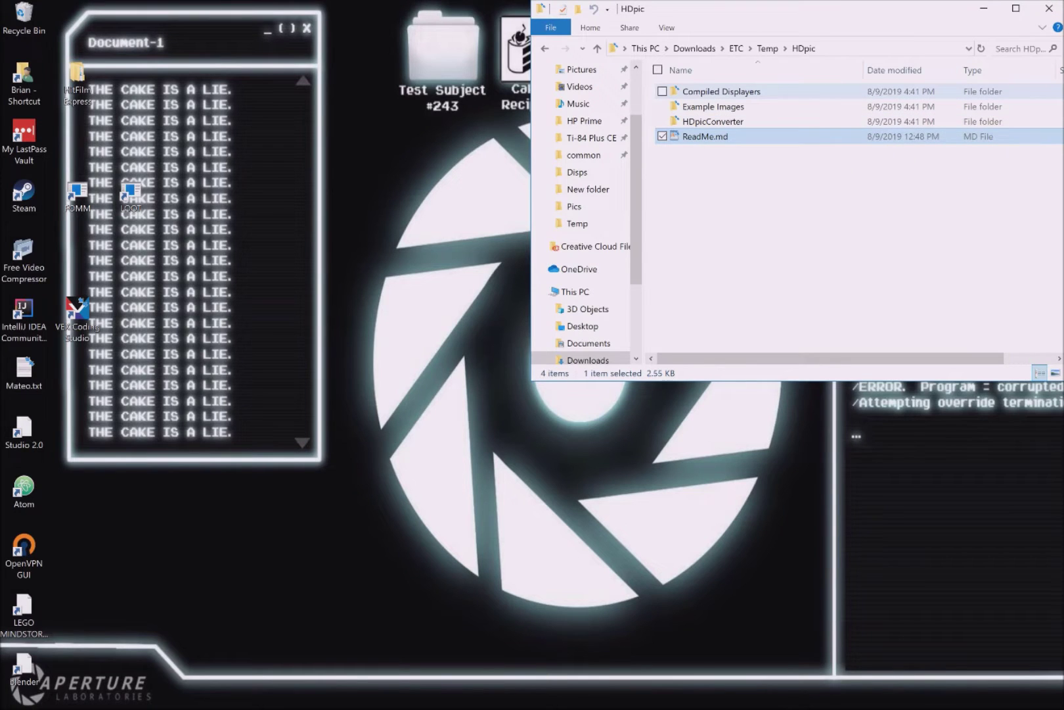
double_click(721, 92)
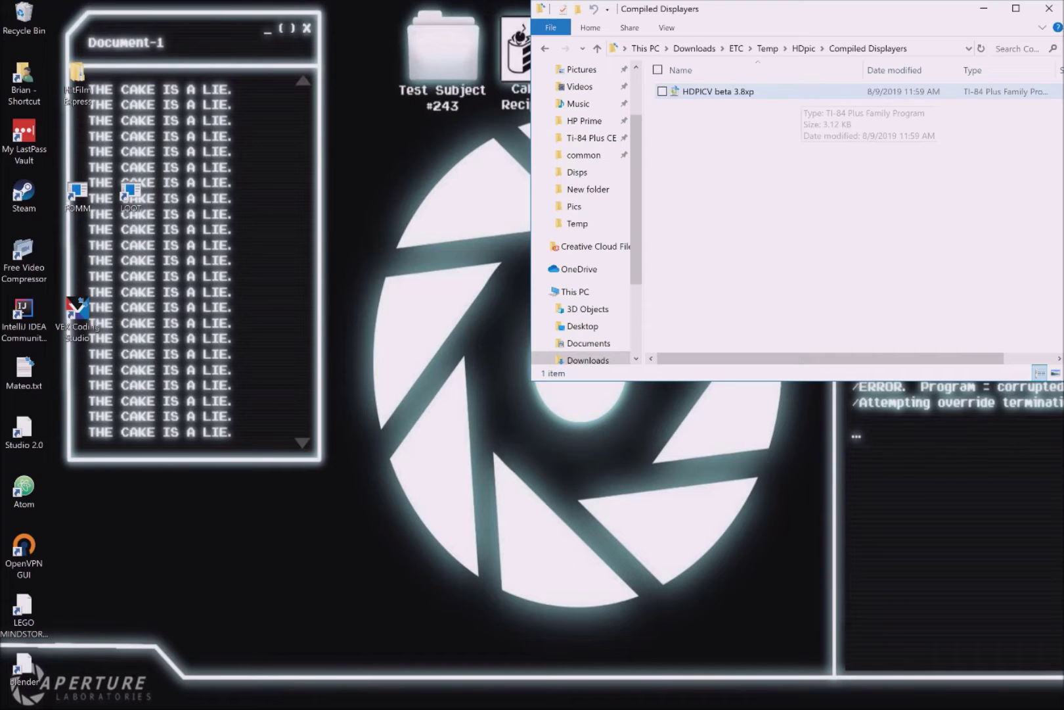
click(800, 92)
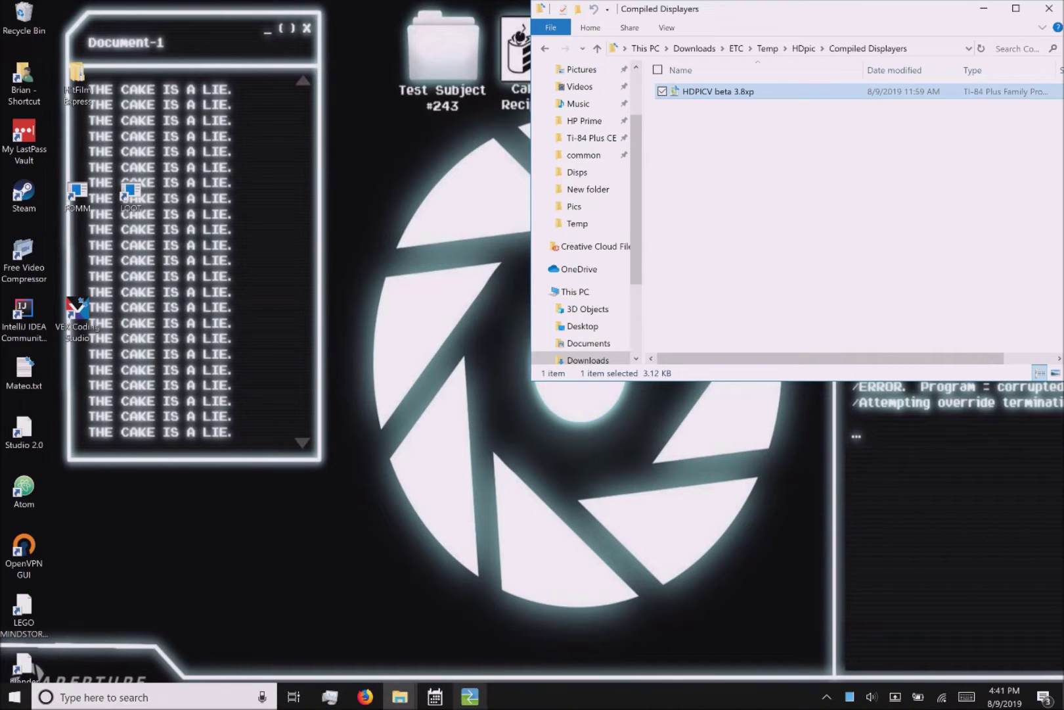
click(470, 697)
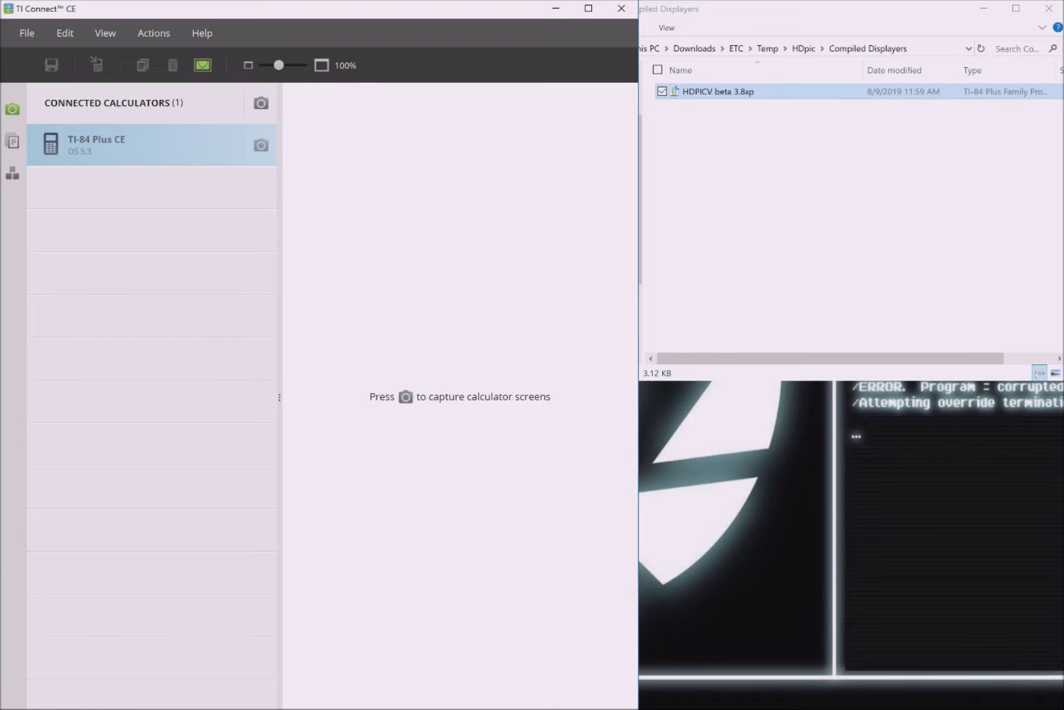
drag(716, 91, 188, 158)
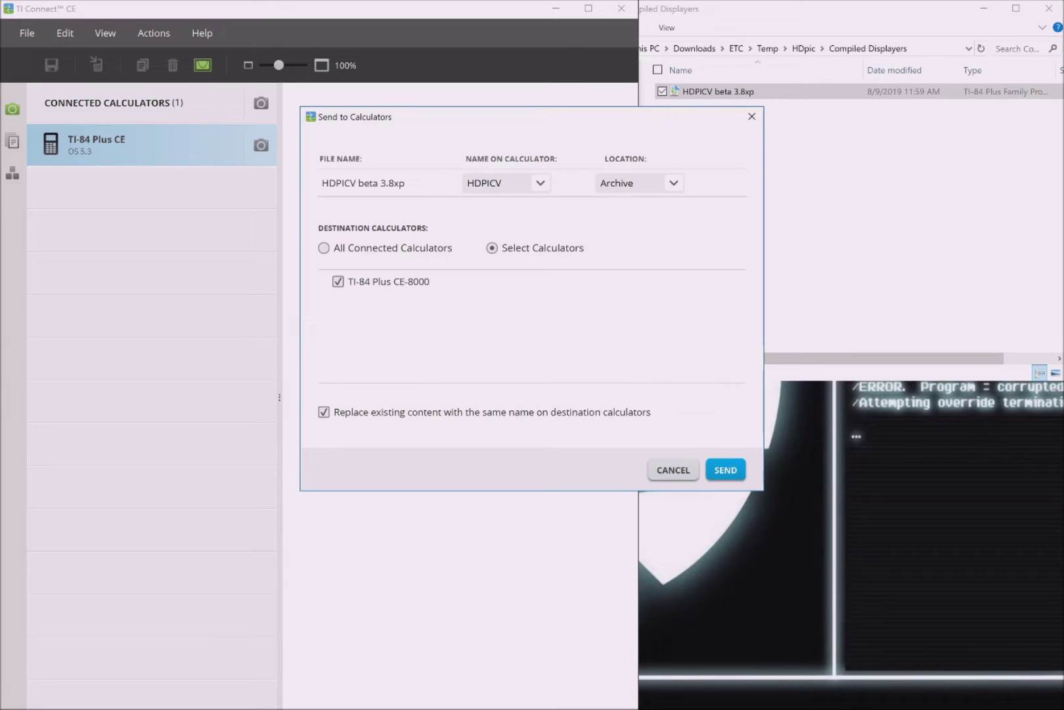
click(725, 470)
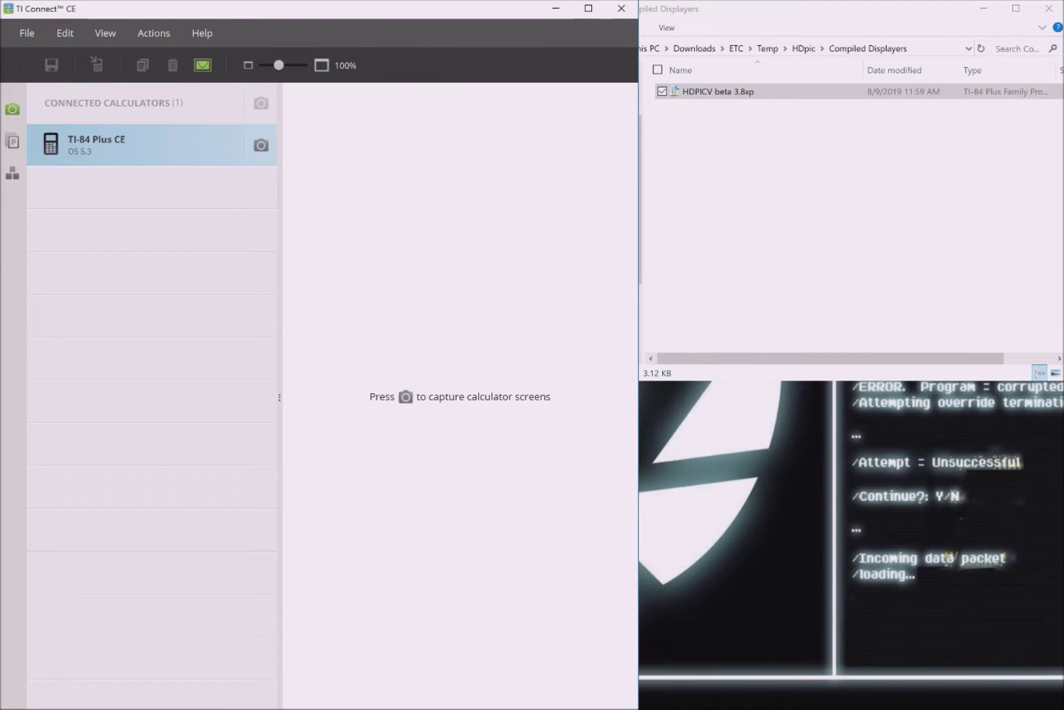
Step: Send ExampleL.8xv, ExampleP.8xv and ExampleR.8xv from Example Images > Releases to the calculator
click(772, 202)
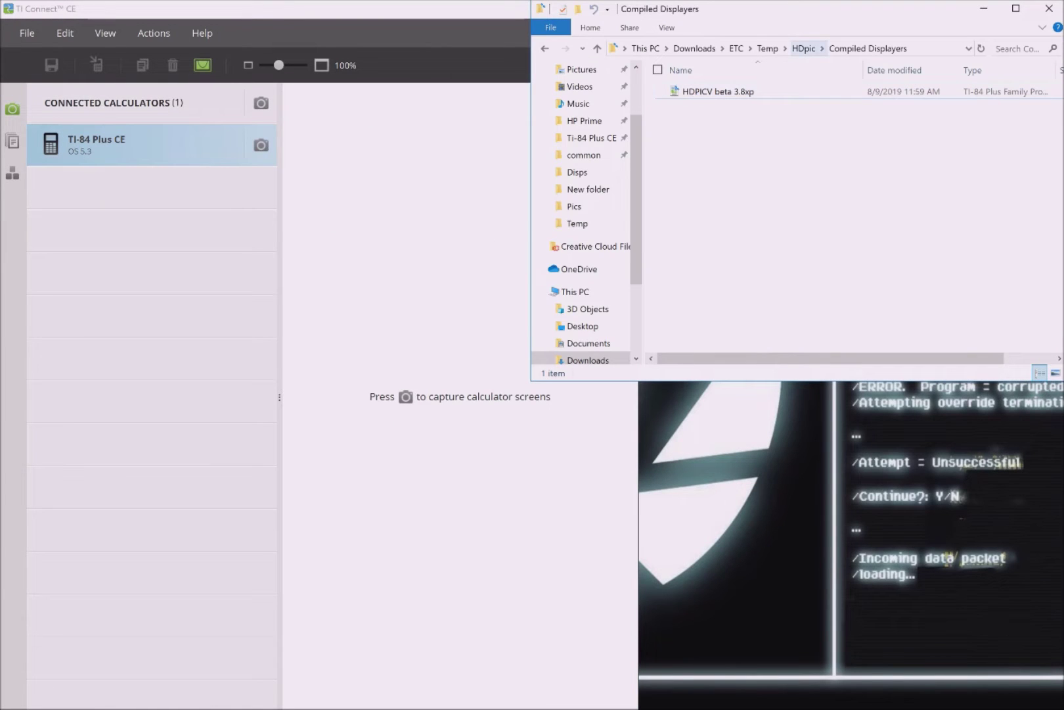
click(803, 48)
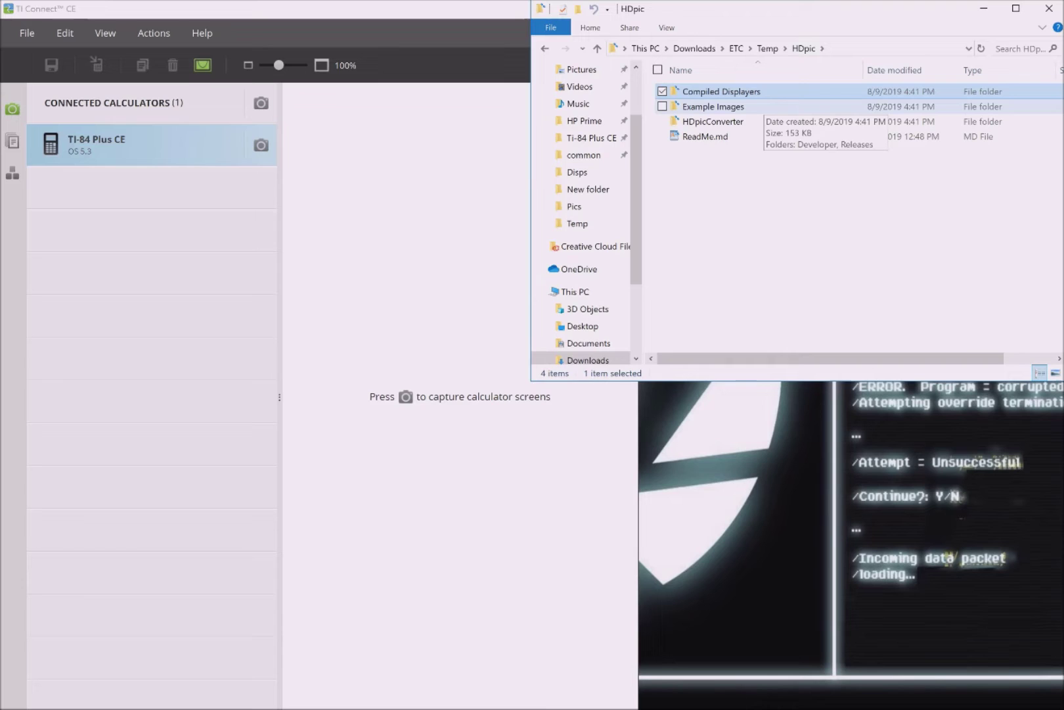
double_click(749, 106)
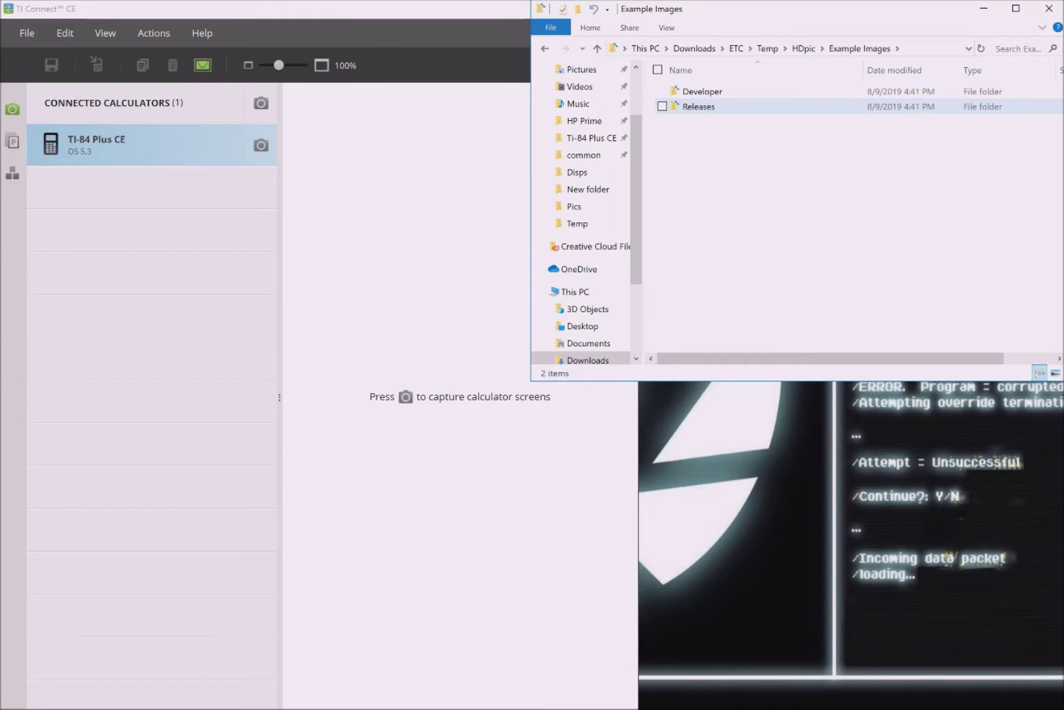
double_click(732, 107)
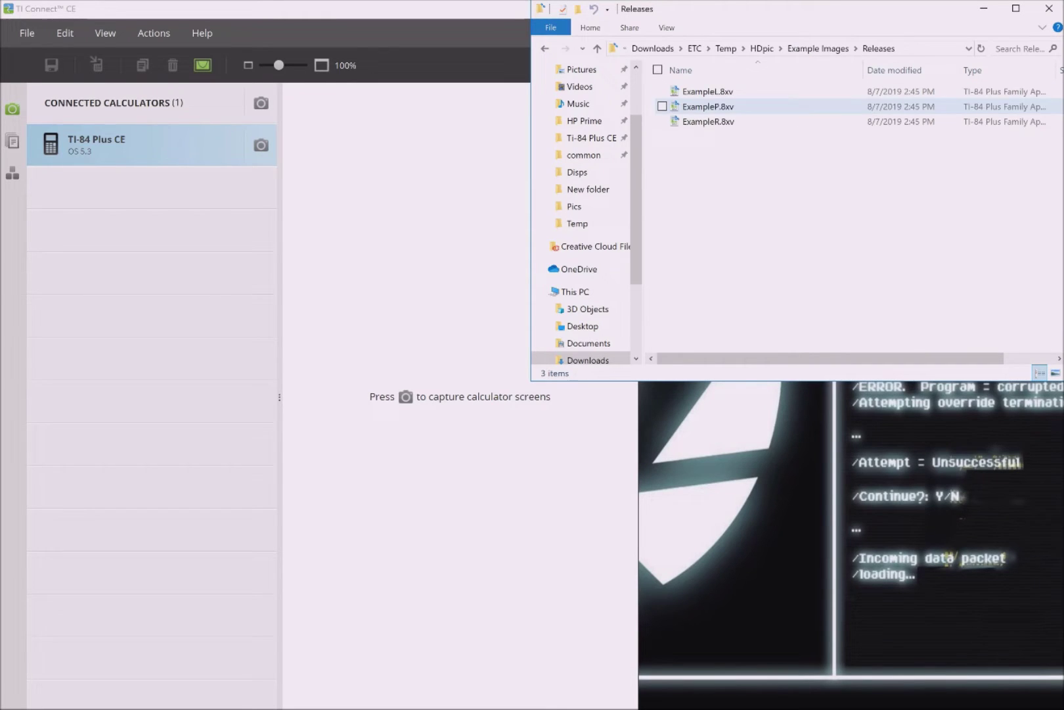
drag(766, 153, 140, 141)
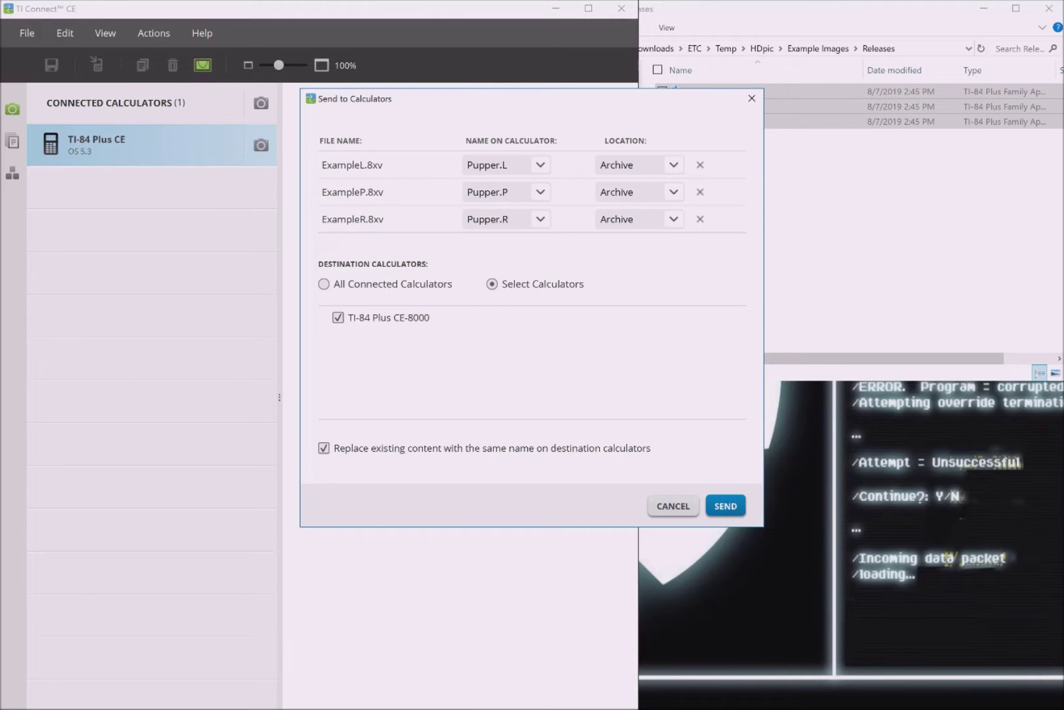
click(725, 506)
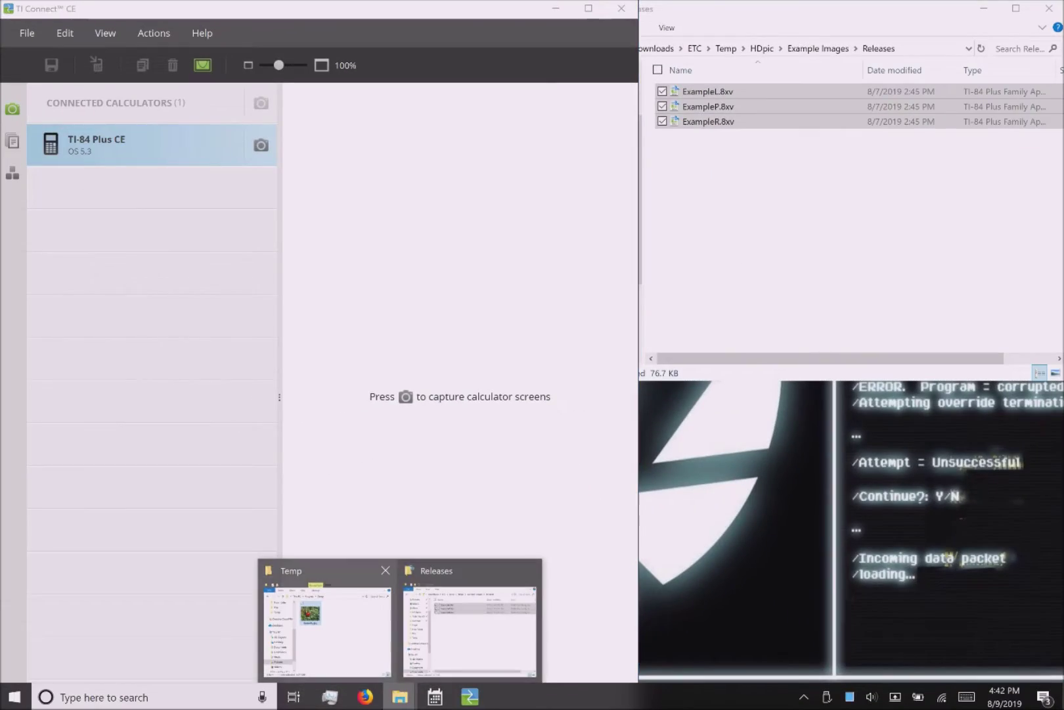
Step: Open Butterfly.jpg from the Temp folder in Paint
click(327, 628)
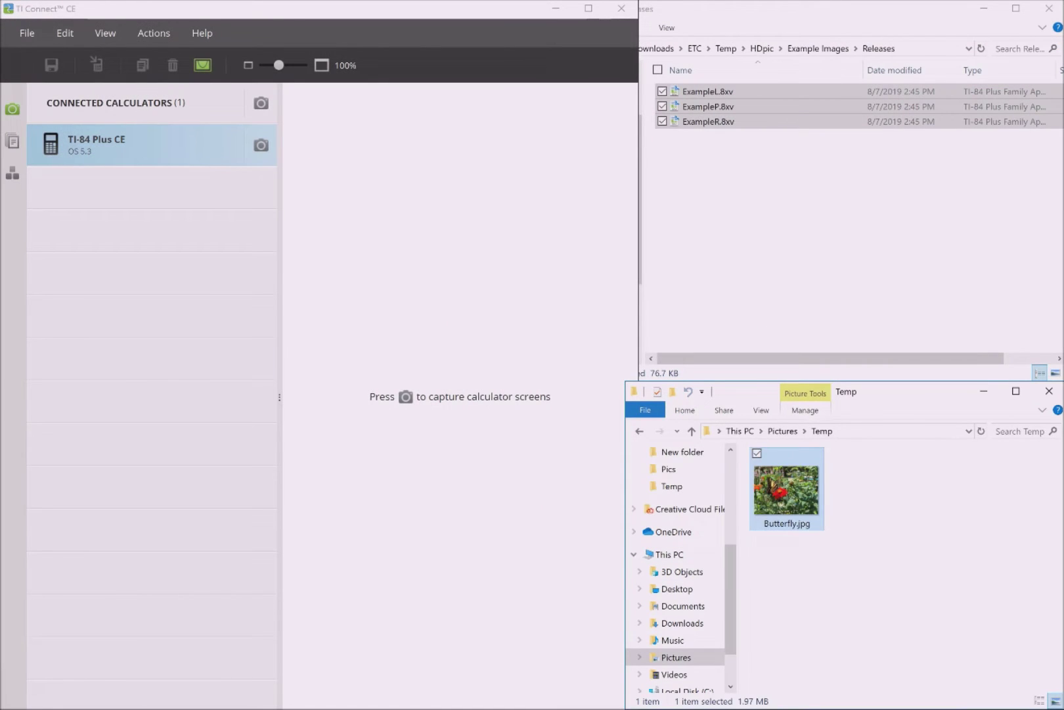
click(848, 559)
key(ctrl+space)
right_click(799, 489)
click(832, 162)
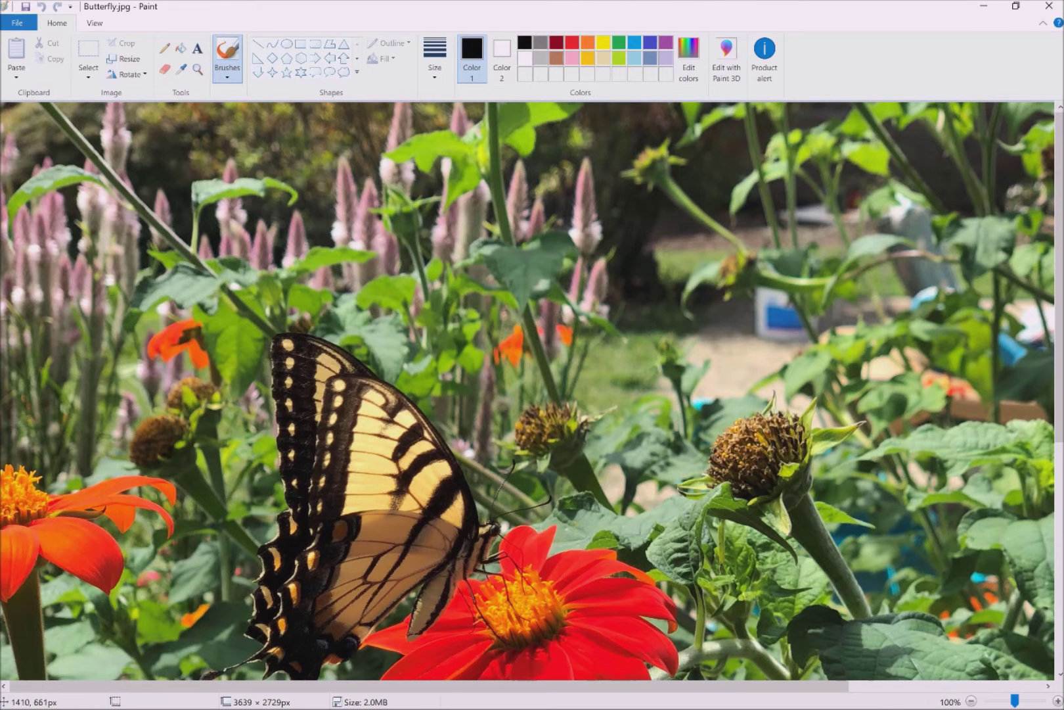
Step: Resize the picture to 320 × 240 pixels
key(Tab)
key(Return)
key(Right)
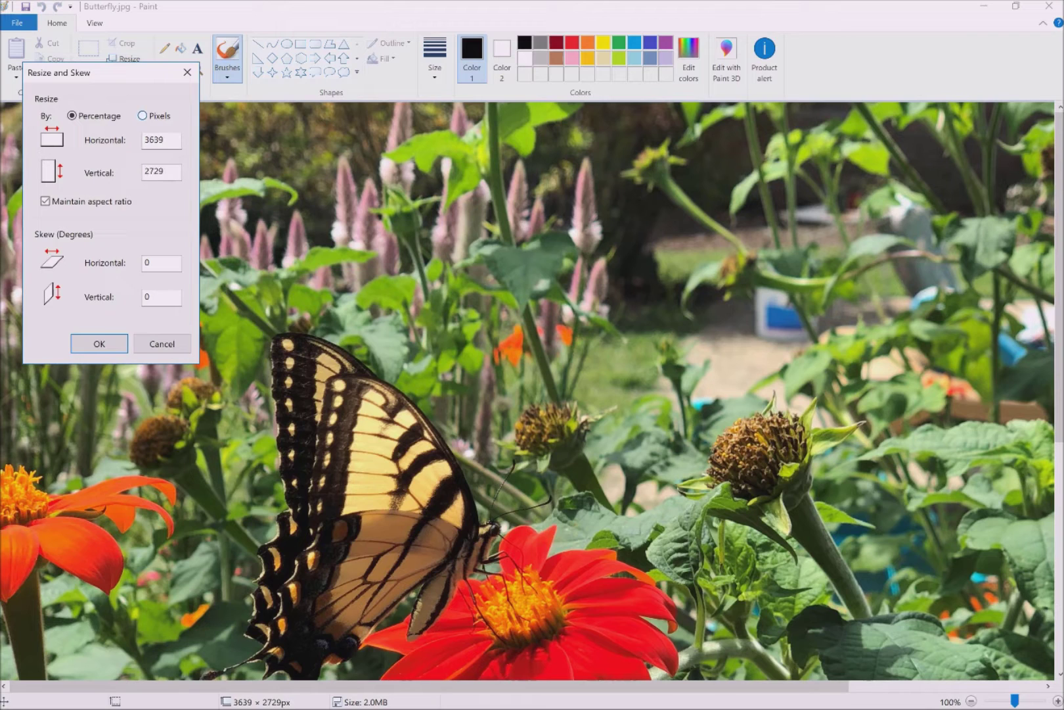
key(Tab)
text(320)
click(162, 171)
key(BackSpace)
key(BackSpace)
text(40)
click(99, 343)
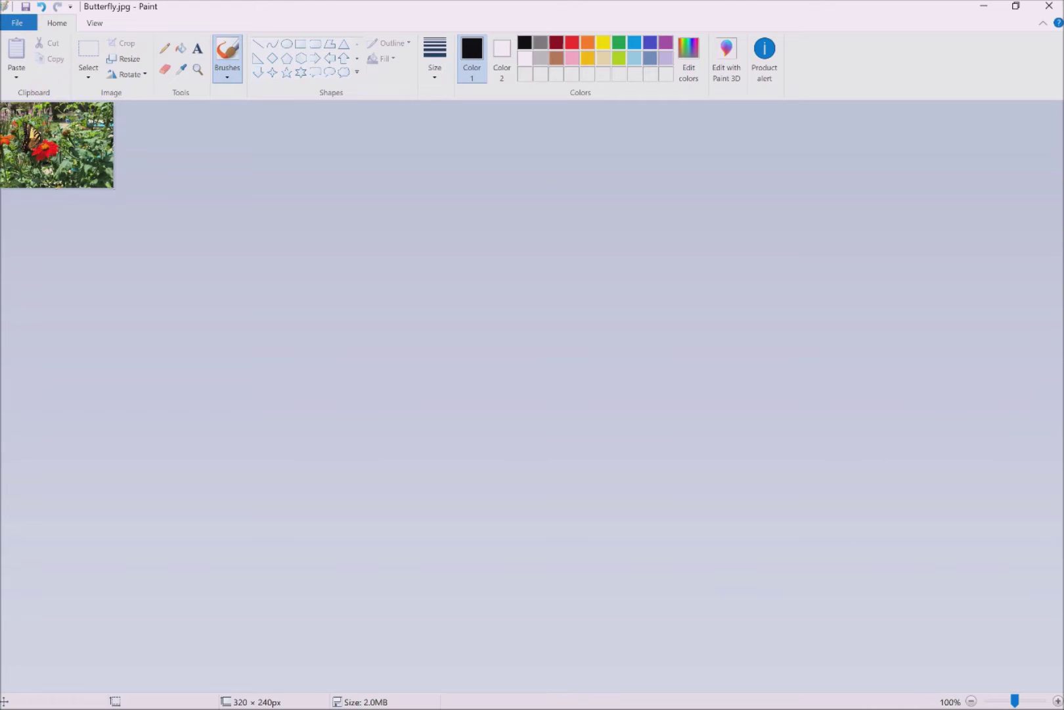
Step: Save the picture as Butterfly.png in Pictures\Temp
click(18, 23)
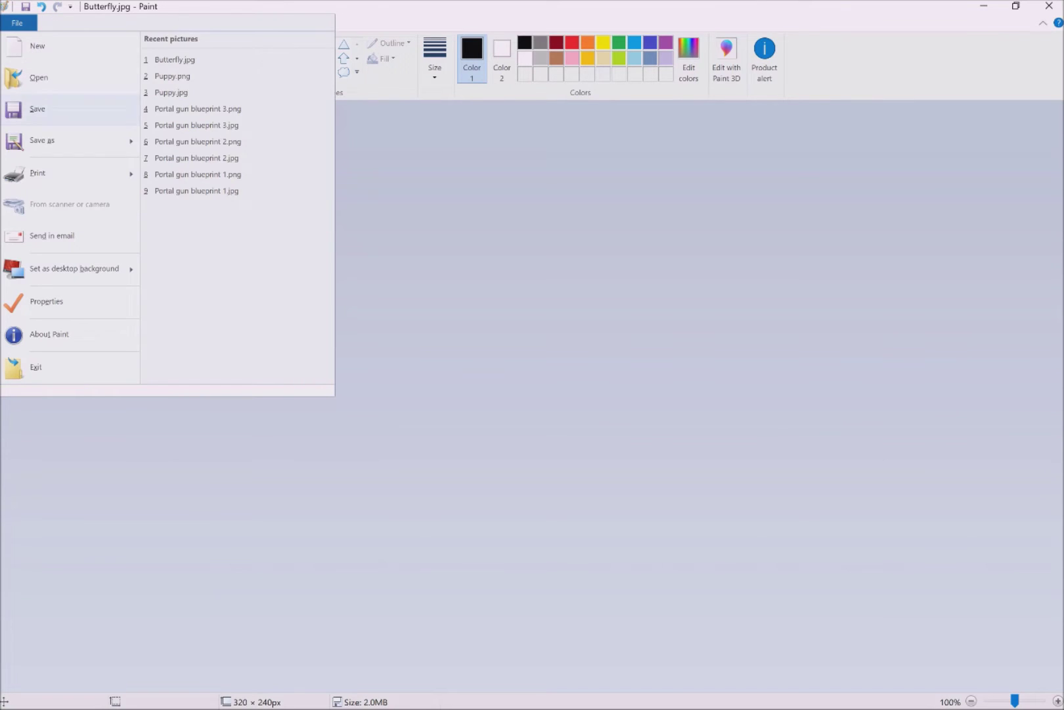
mouse_move(73, 140)
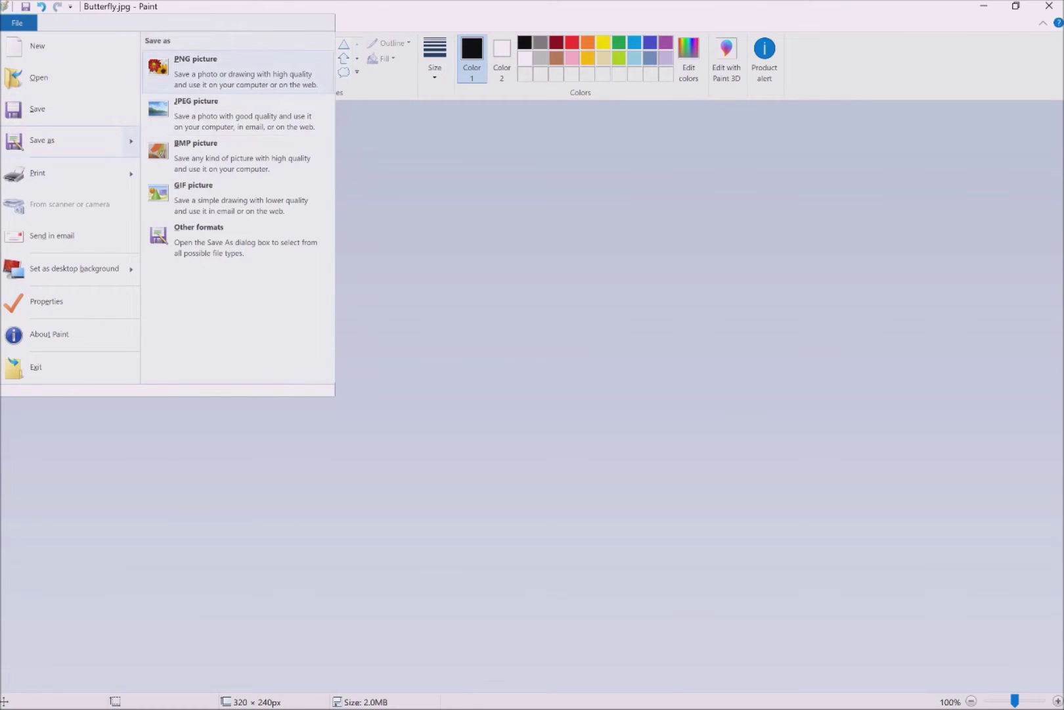
click(237, 72)
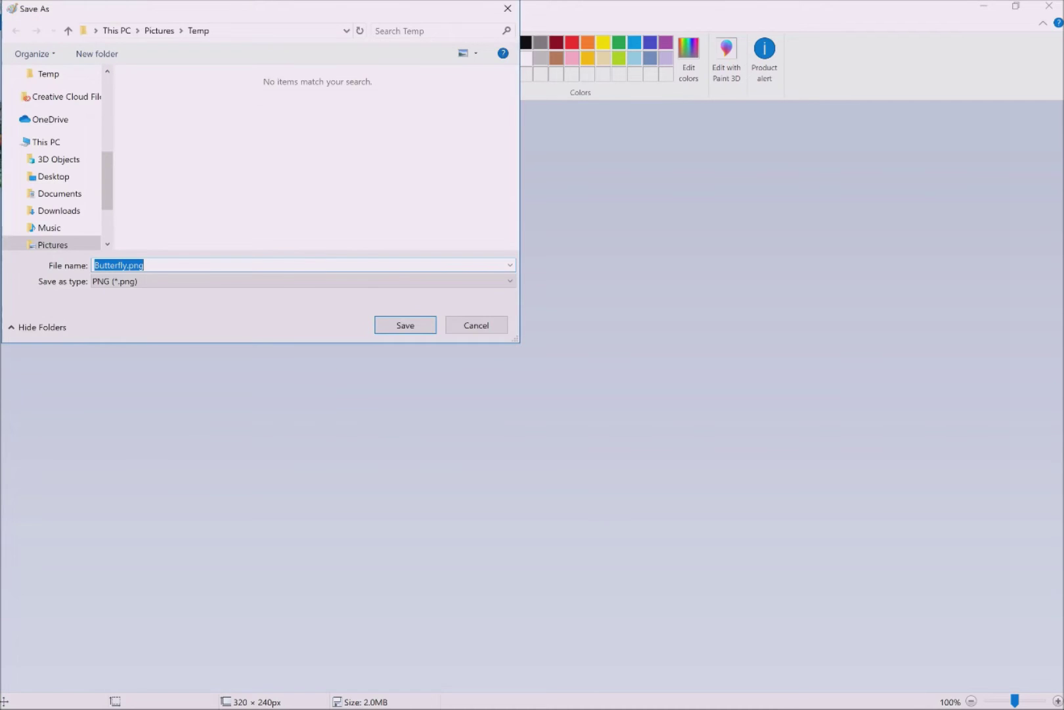
click(406, 325)
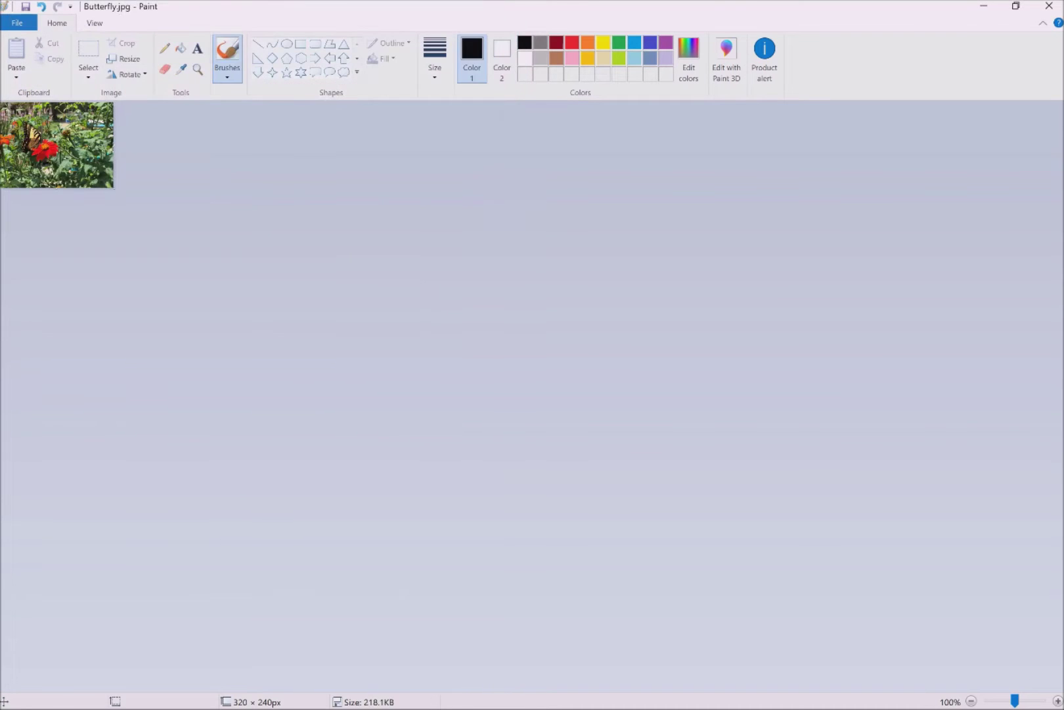
Step: Close Paint and launch HD Picture Converter CE.exe from the HDpicConverter folder
click(1049, 6)
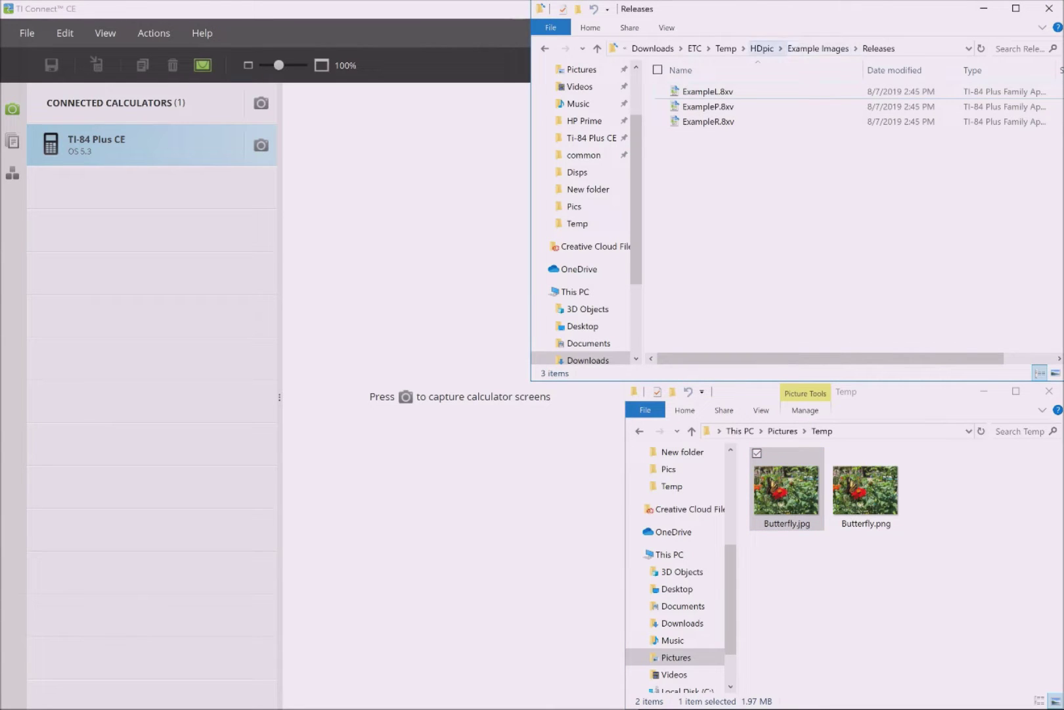
click(762, 48)
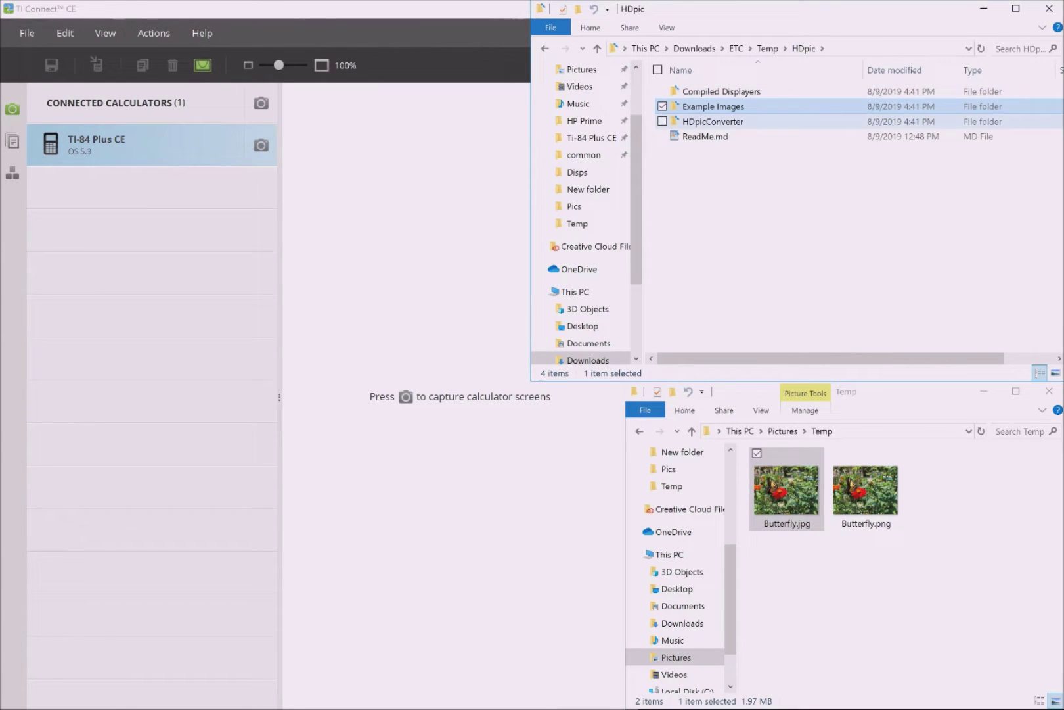
double_click(713, 121)
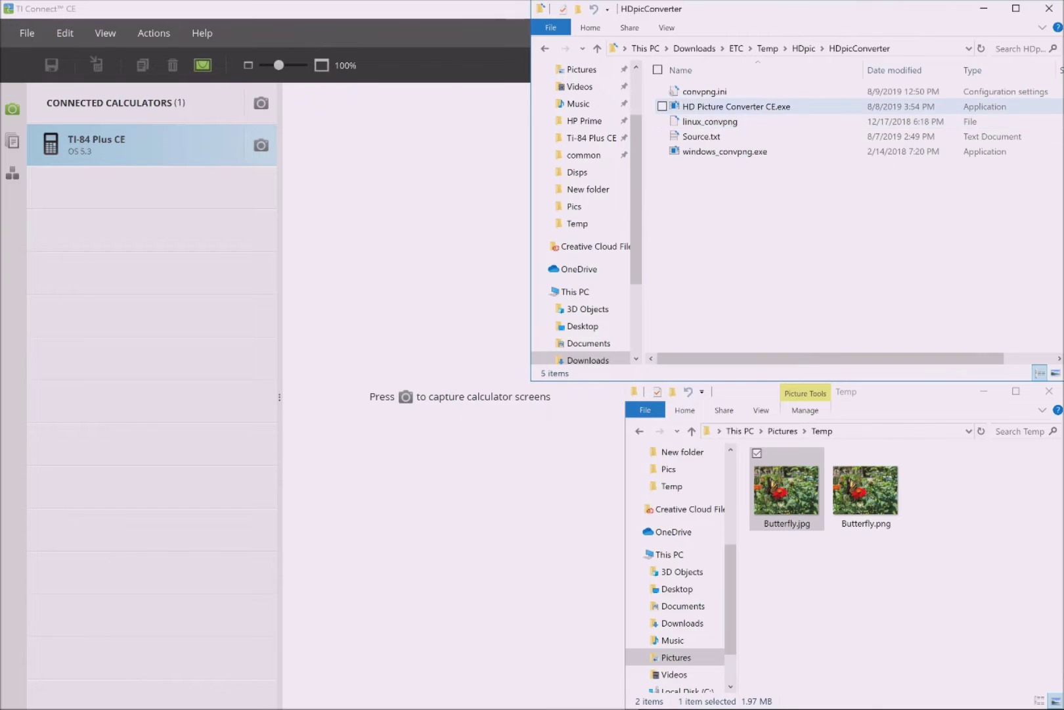
double_click(736, 106)
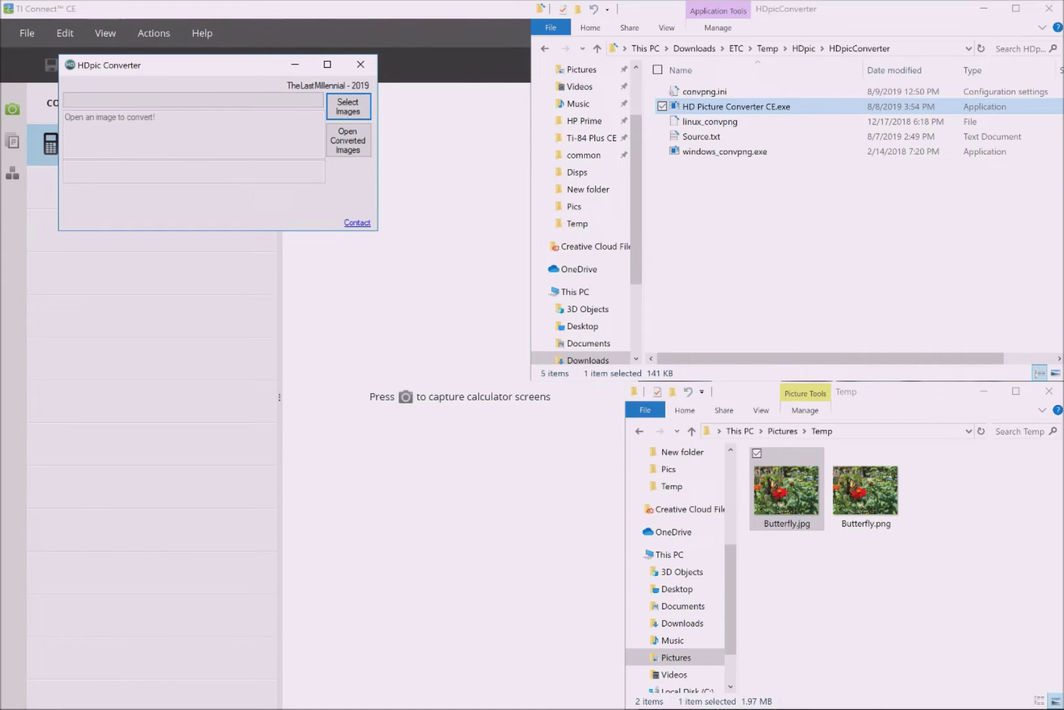
click(348, 107)
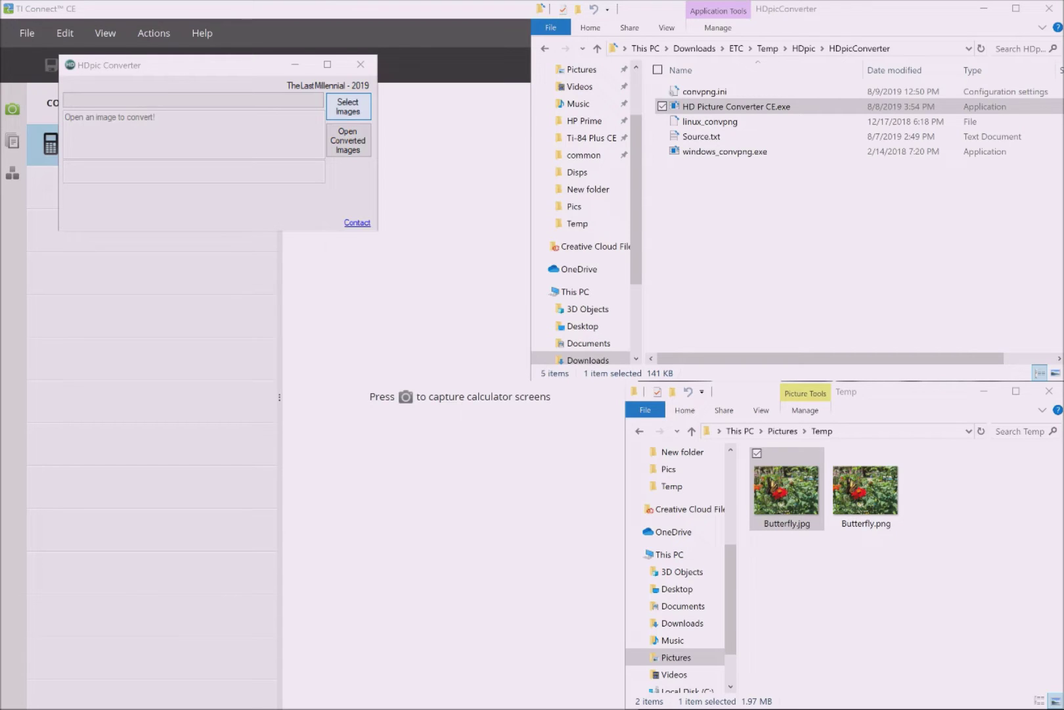
Step: Convert Butterfly.png into the ButterfL, ButterfP and ButterfR appvars
click(225, 182)
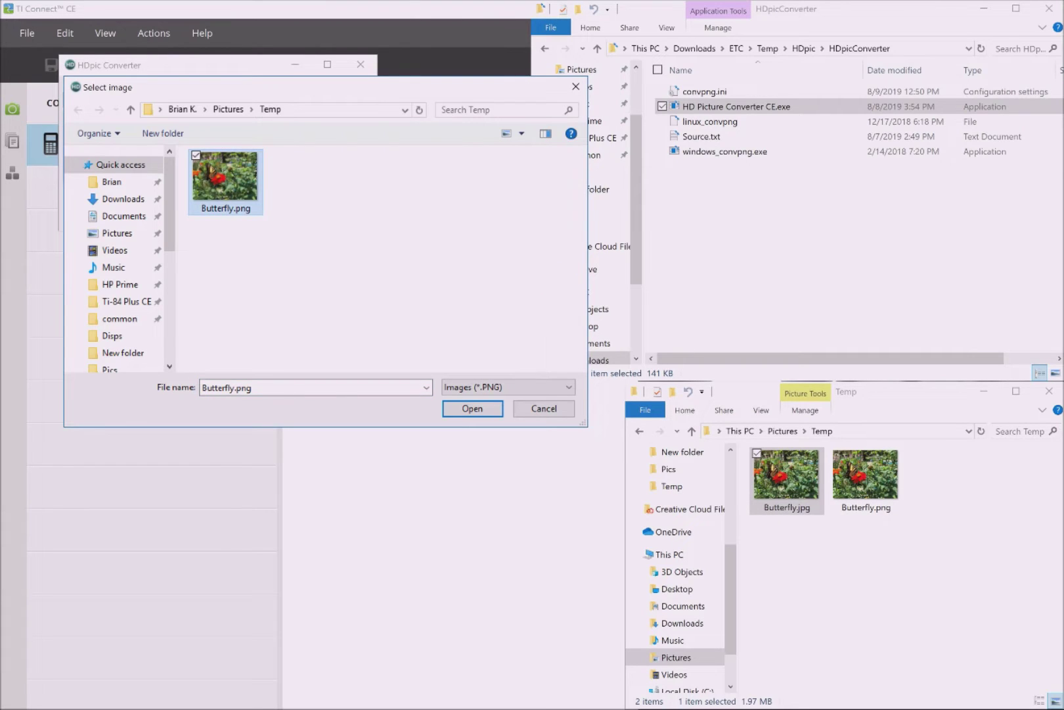
click(473, 408)
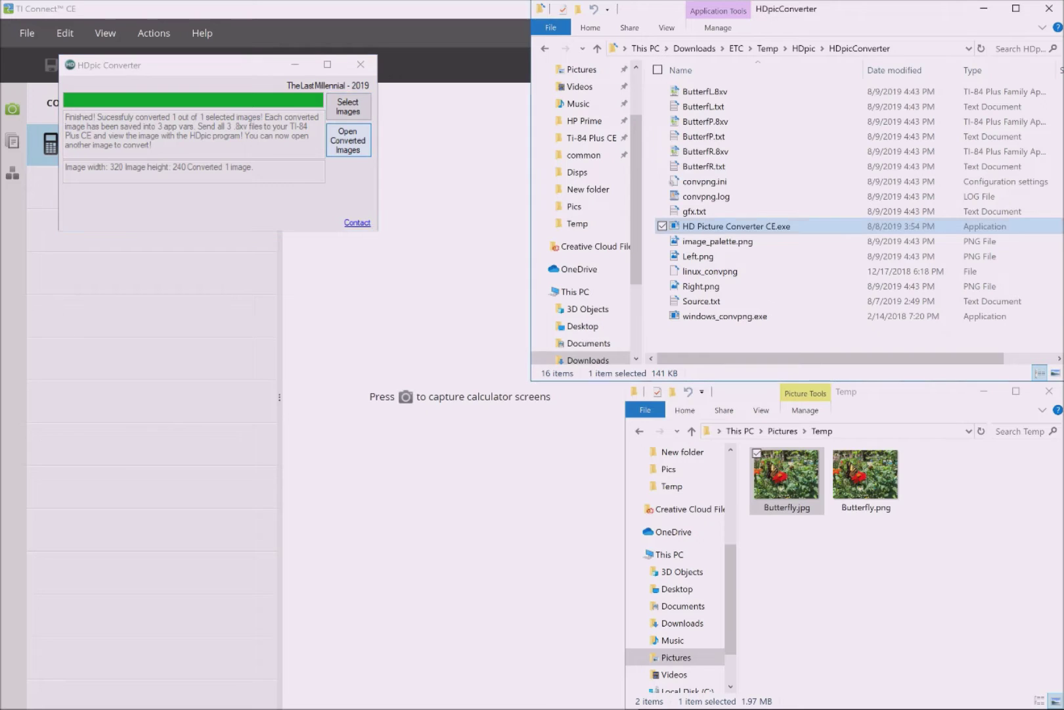
click(719, 226)
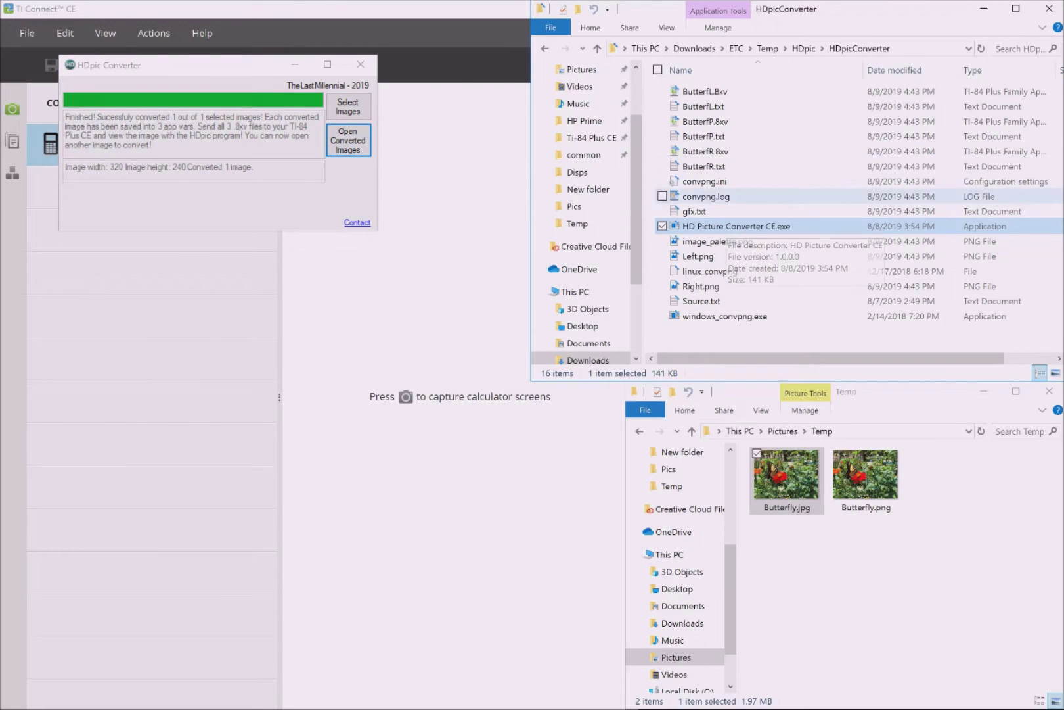
Step: Select ButterfR.8xv, ButterfP.8xv and ButterfL.8xv together in the HDpicConverter folder
click(707, 152)
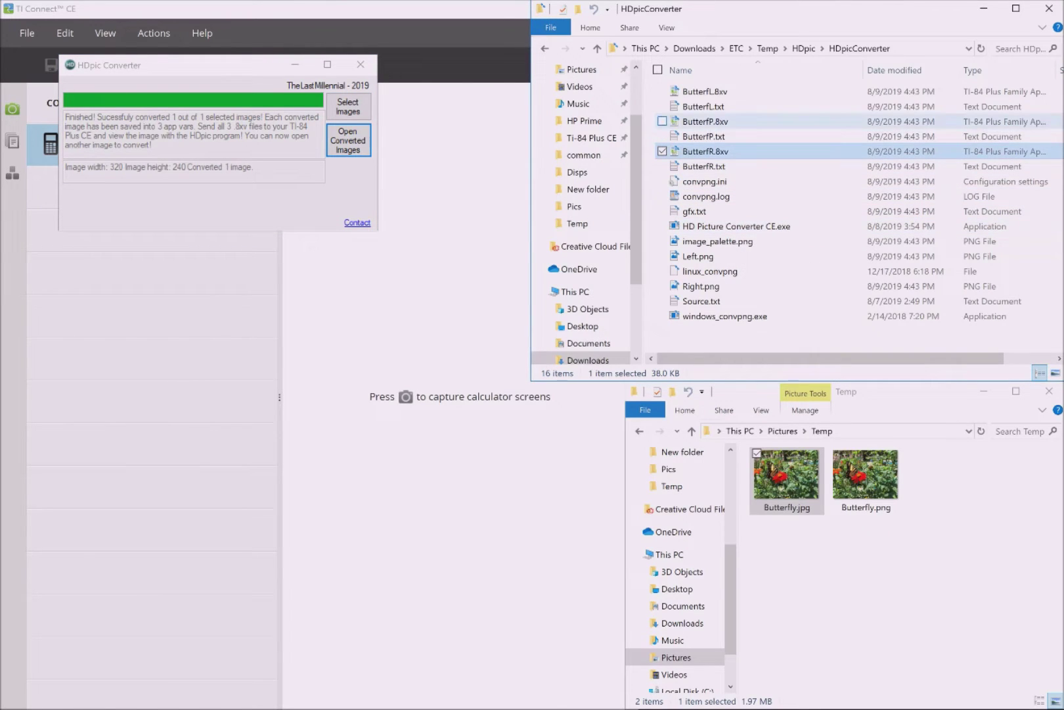
click(662, 121)
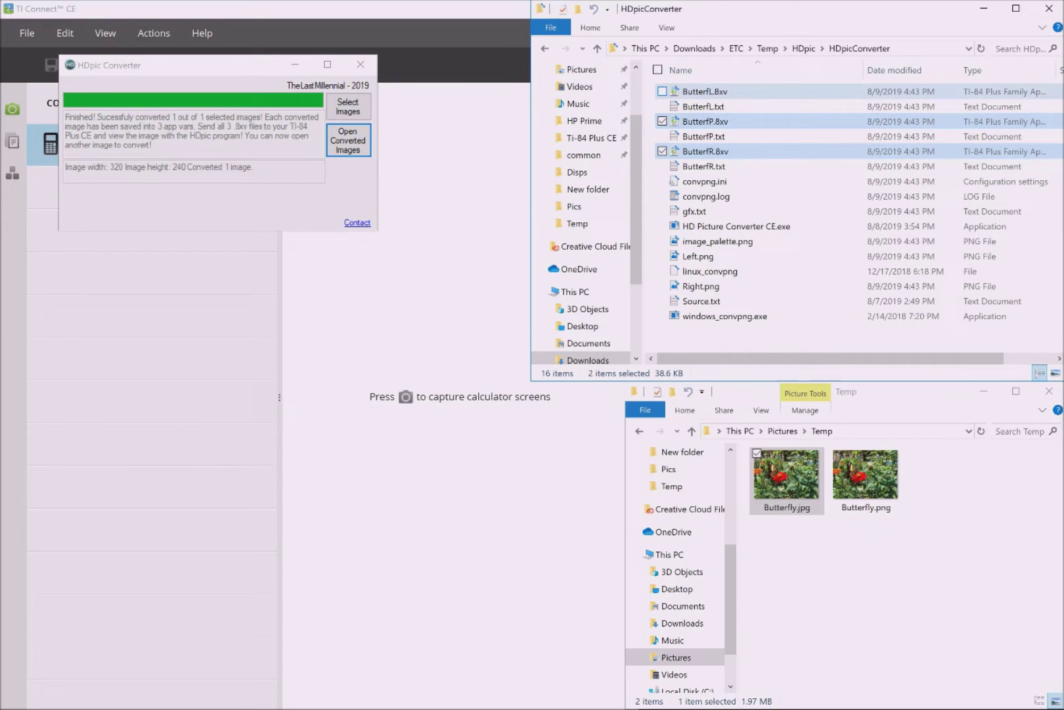
click(663, 92)
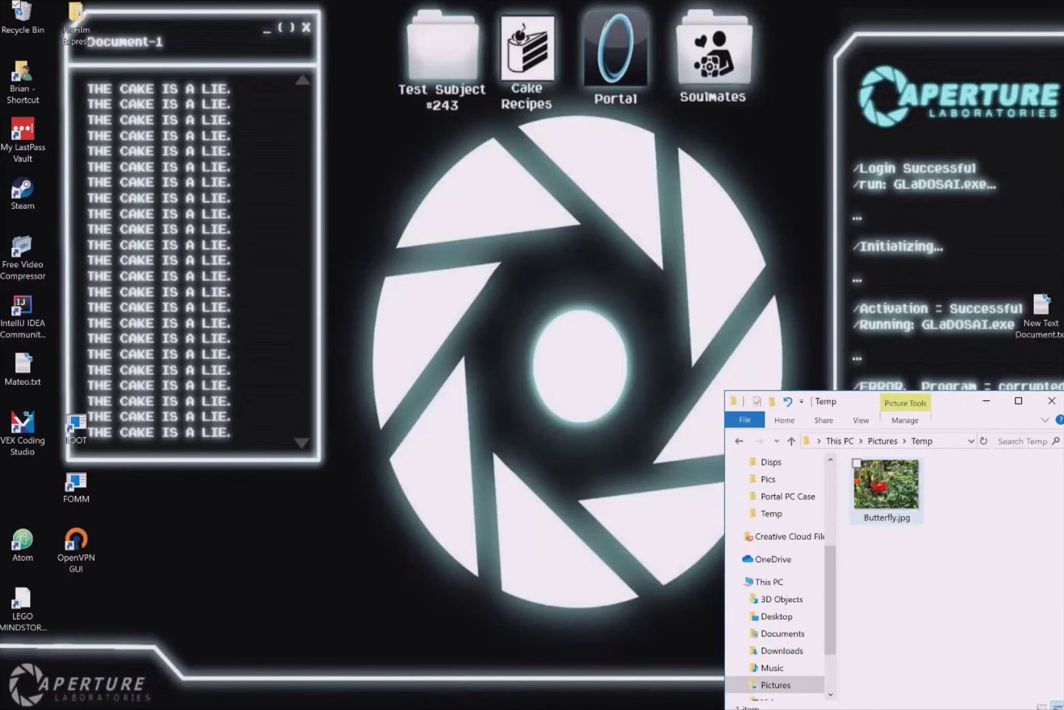
Step: Open Butterfly.jpg in Paint and maximize the Paint window
click(886, 490)
right_click(886, 486)
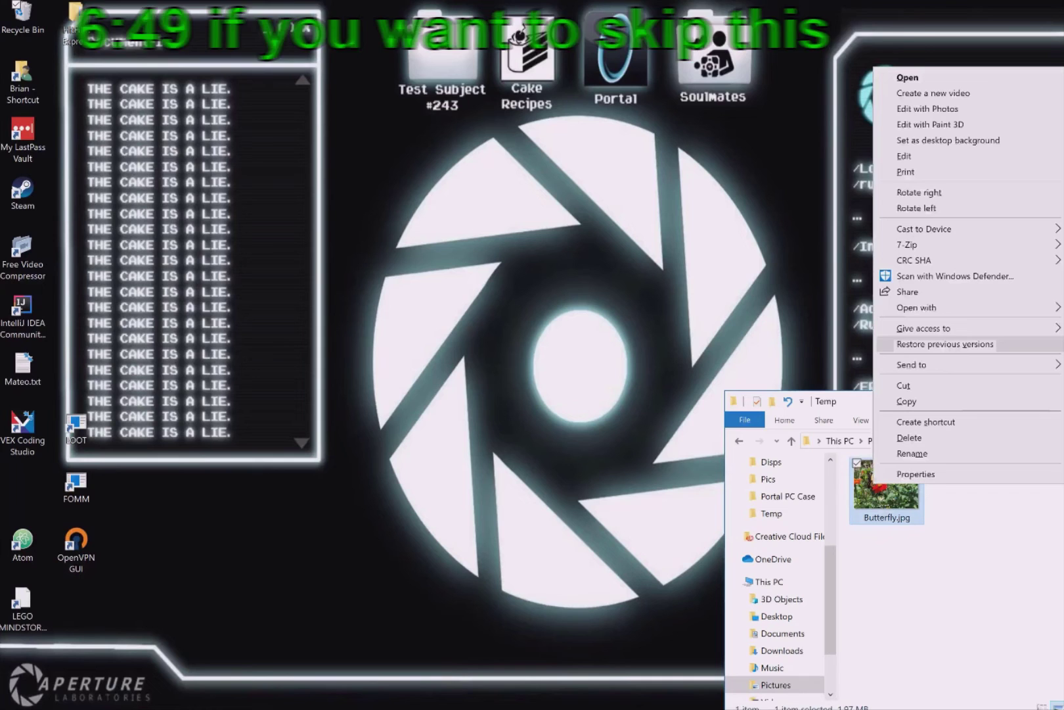
click(907, 156)
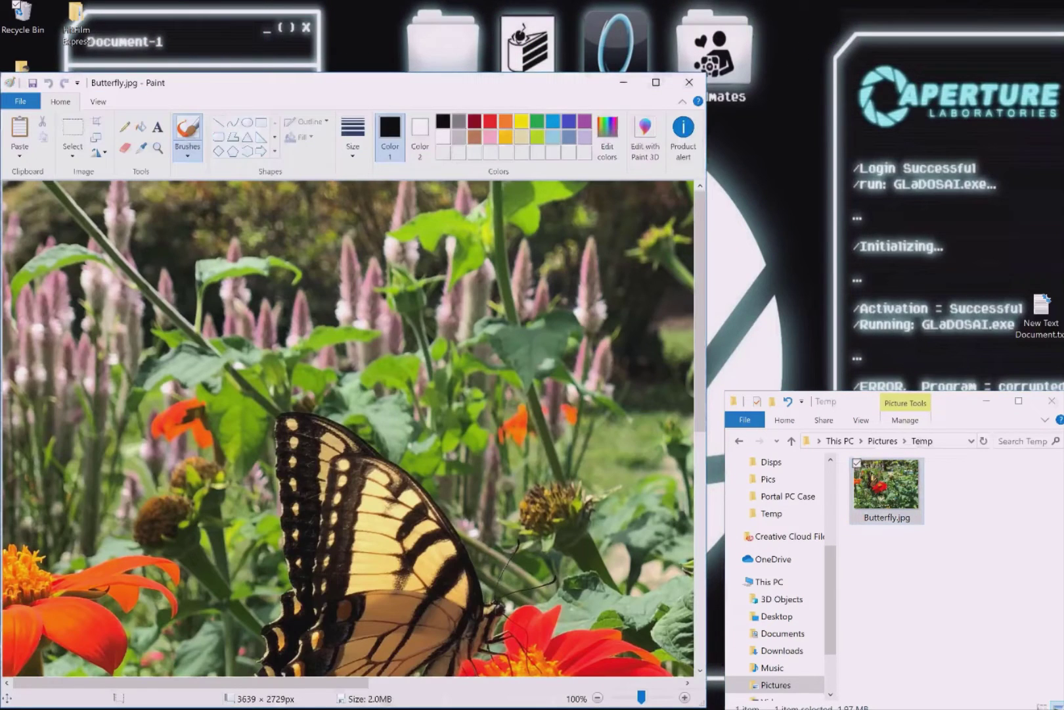
click(655, 82)
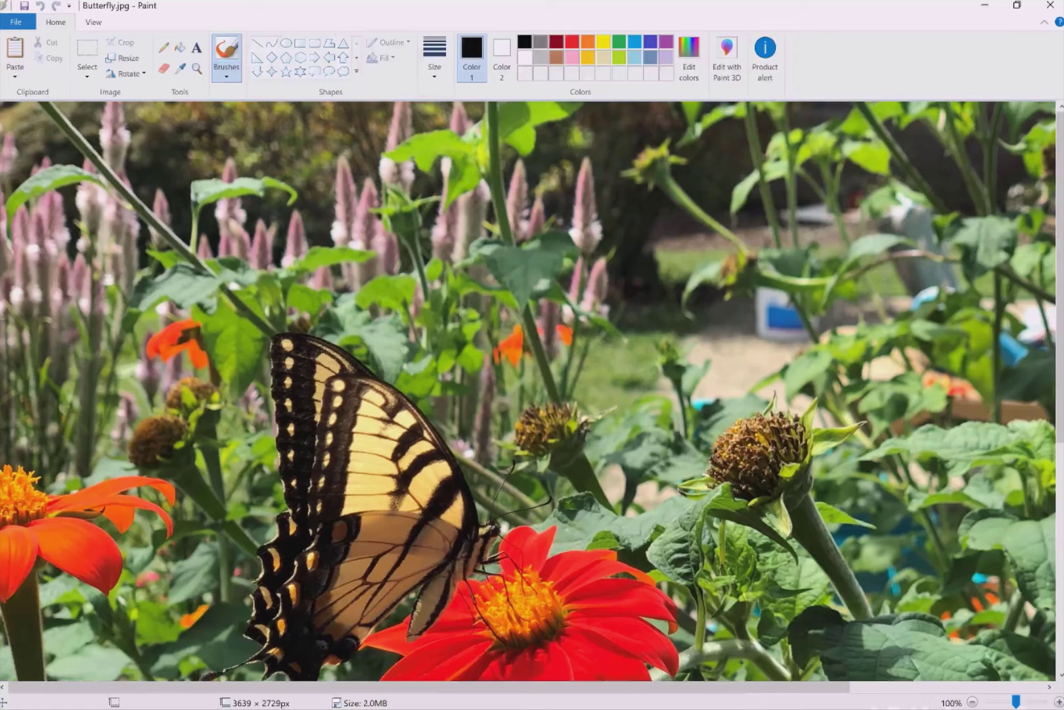
Step: Resize the image from 3639 × 2729 to 320 × 240 pixels, aspect ratio unlocked
click(125, 58)
click(142, 115)
double_click(155, 140)
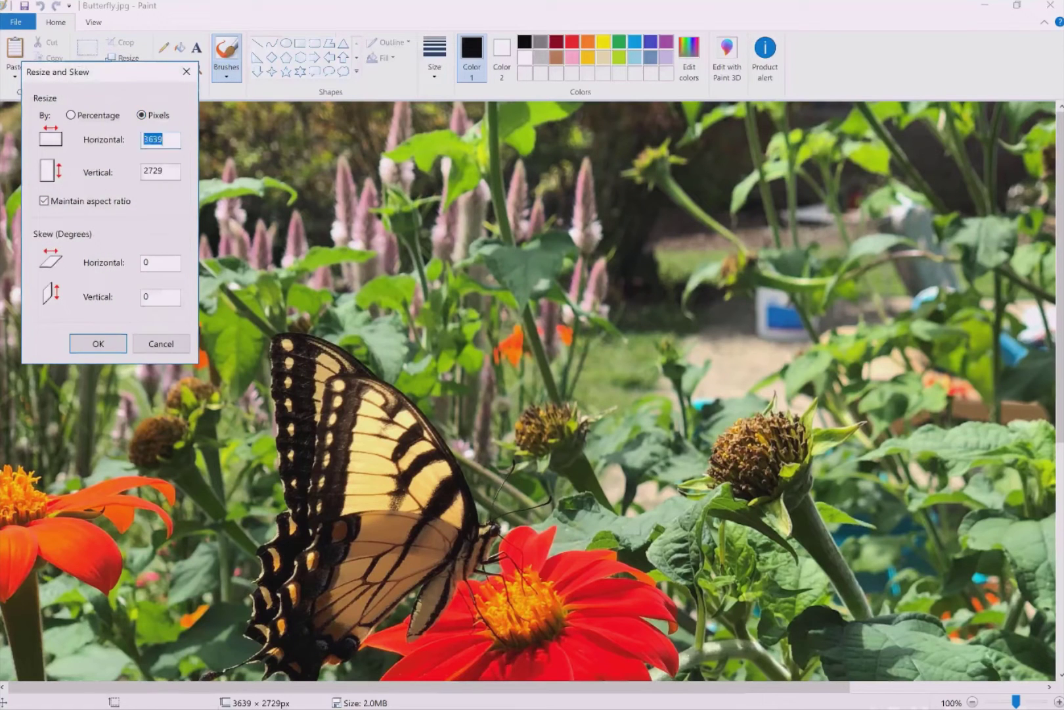
text(320)
click(44, 201)
click(161, 171)
key(BackSpace)
key(BackSpace)
text(40)
click(98, 344)
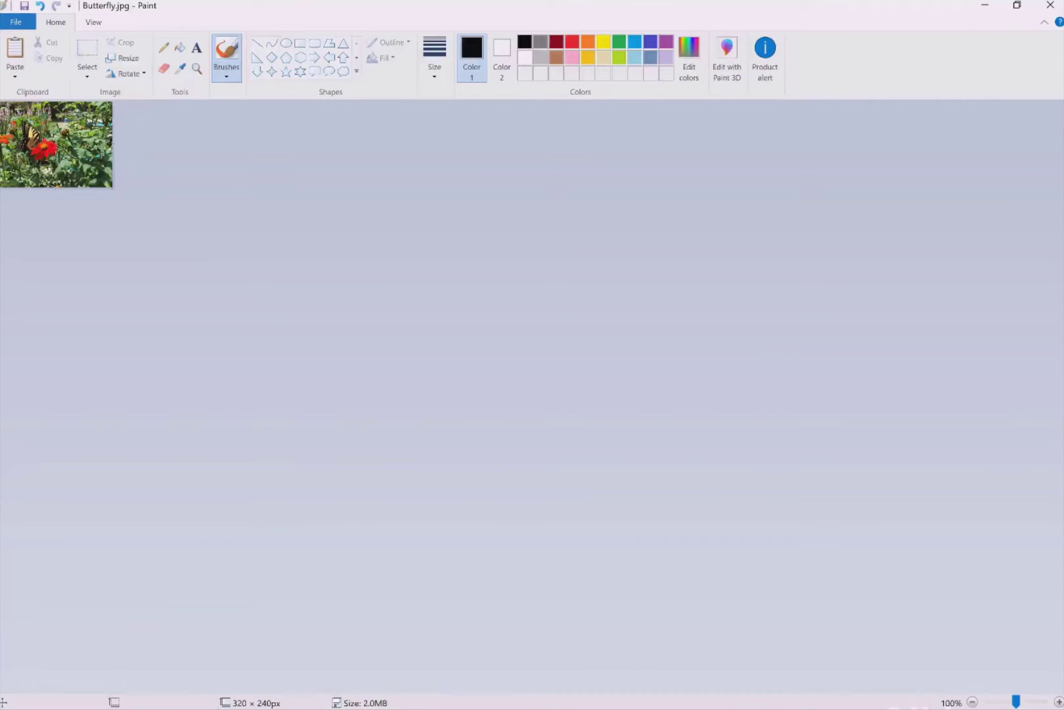
scroll(94, 347, up, 4)
click(88, 51)
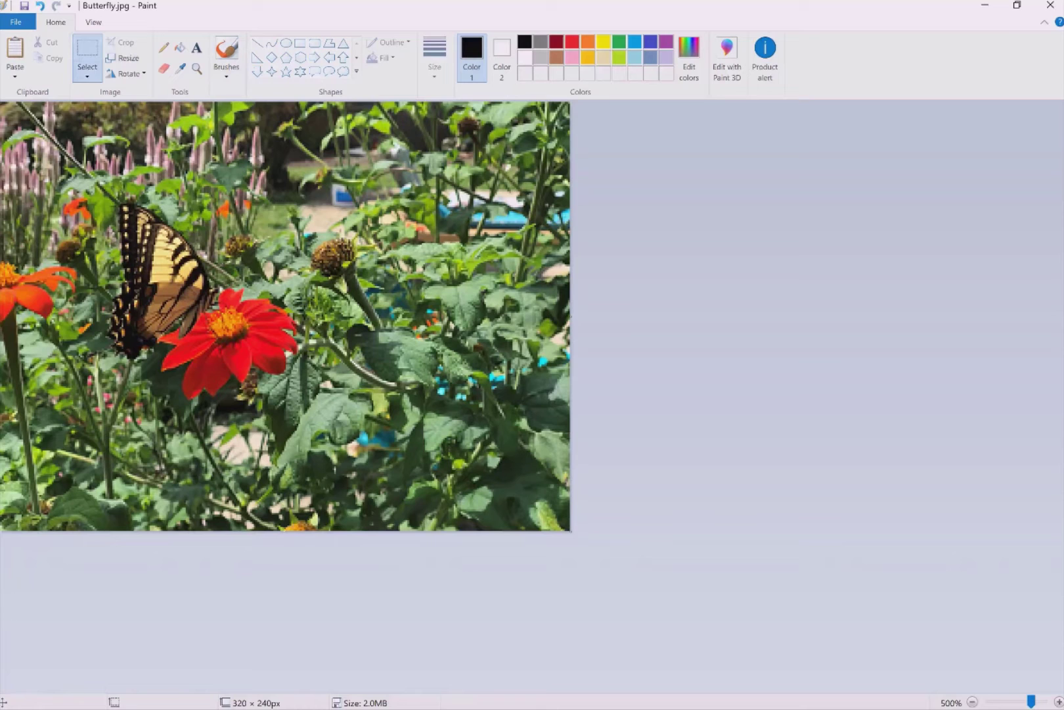
Step: Crop the canvas to the 160 × 240 left half and save it as Left.png
drag(571, 316, 284, 317)
click(16, 22)
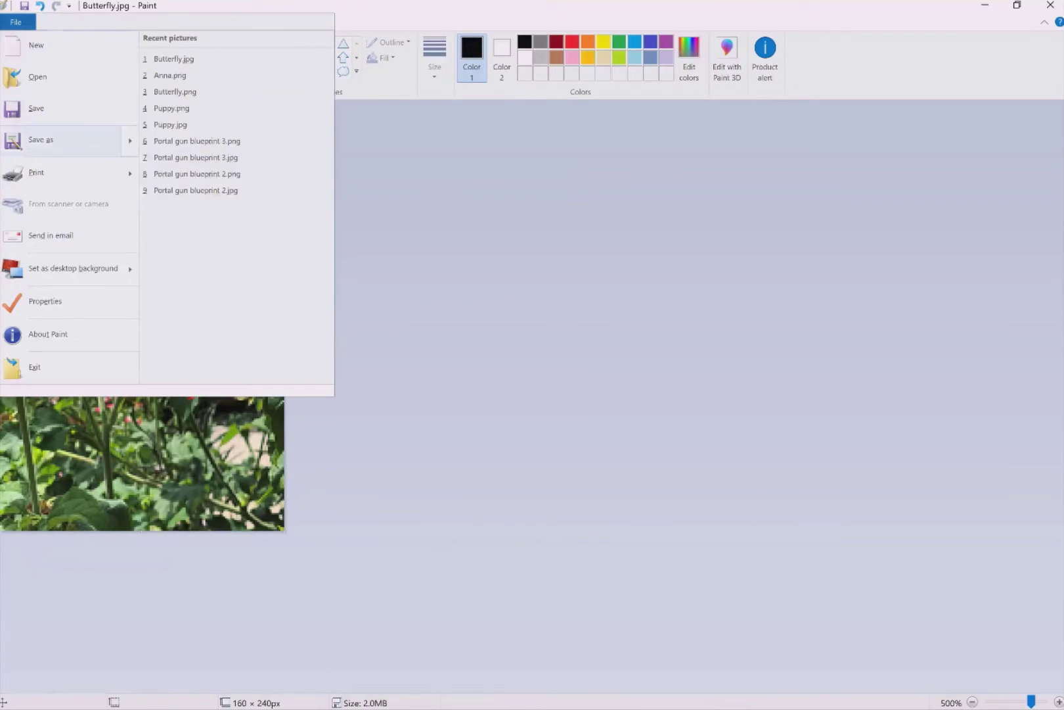
mouse_move(49, 140)
click(224, 72)
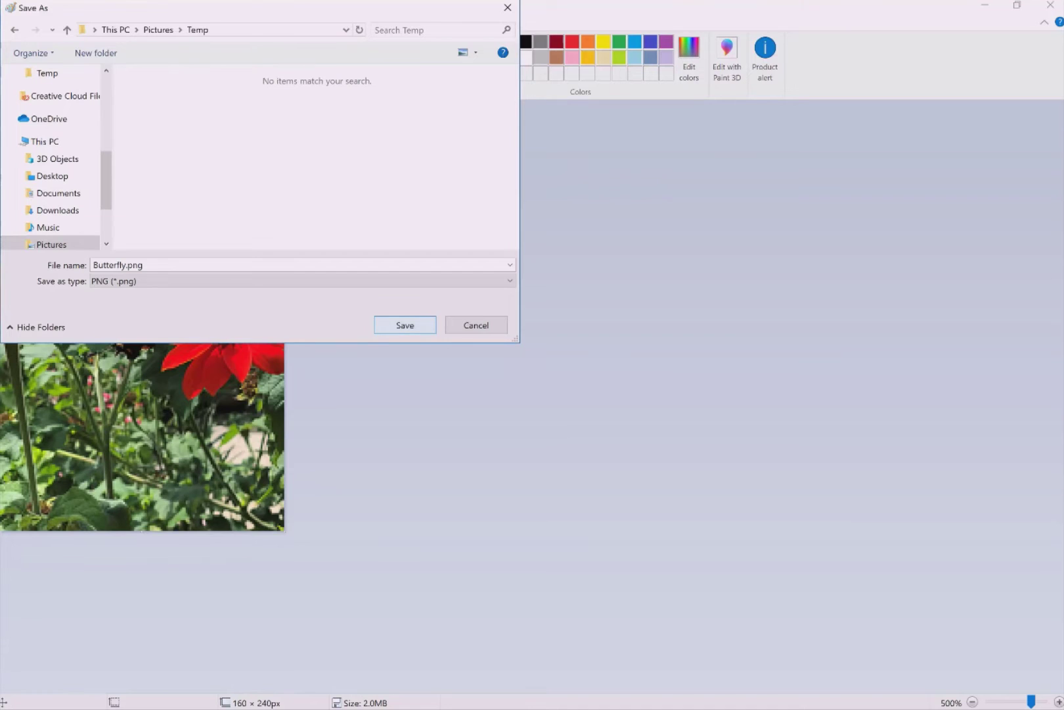
click(126, 264)
key(BackSpace)
key(BackSpace)
key(BackSpace)
key(BackSpace)
key(BackSpace)
key(BackSpace)
key(BackSpace)
key(BackSpace)
key(BackSpace)
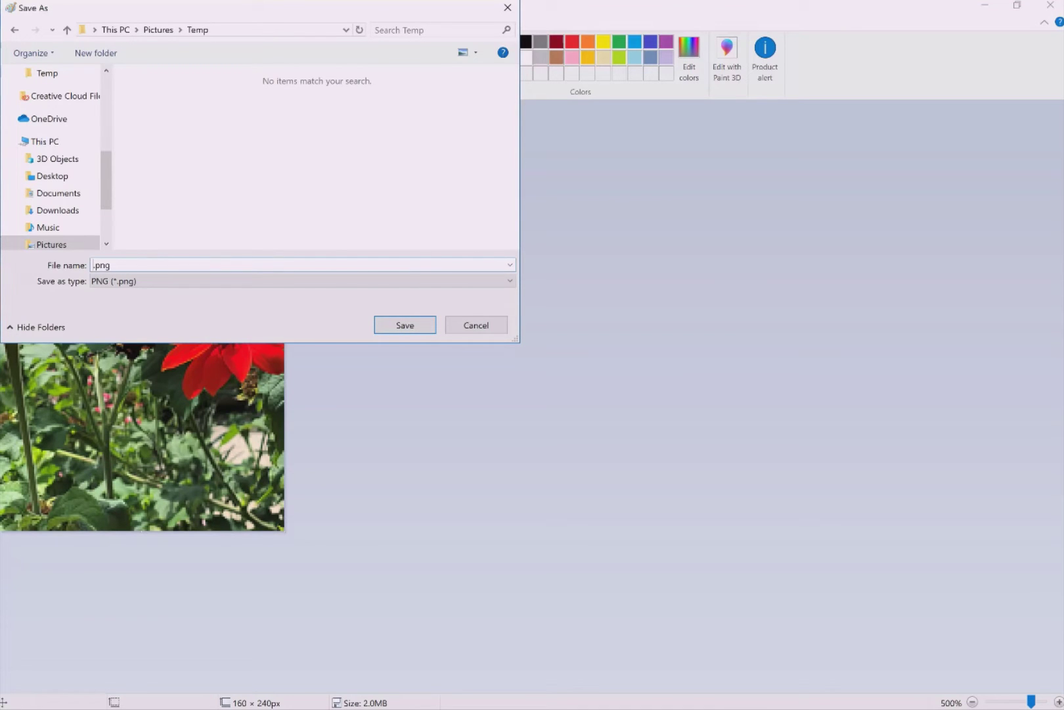
text(Left)
key(Return)
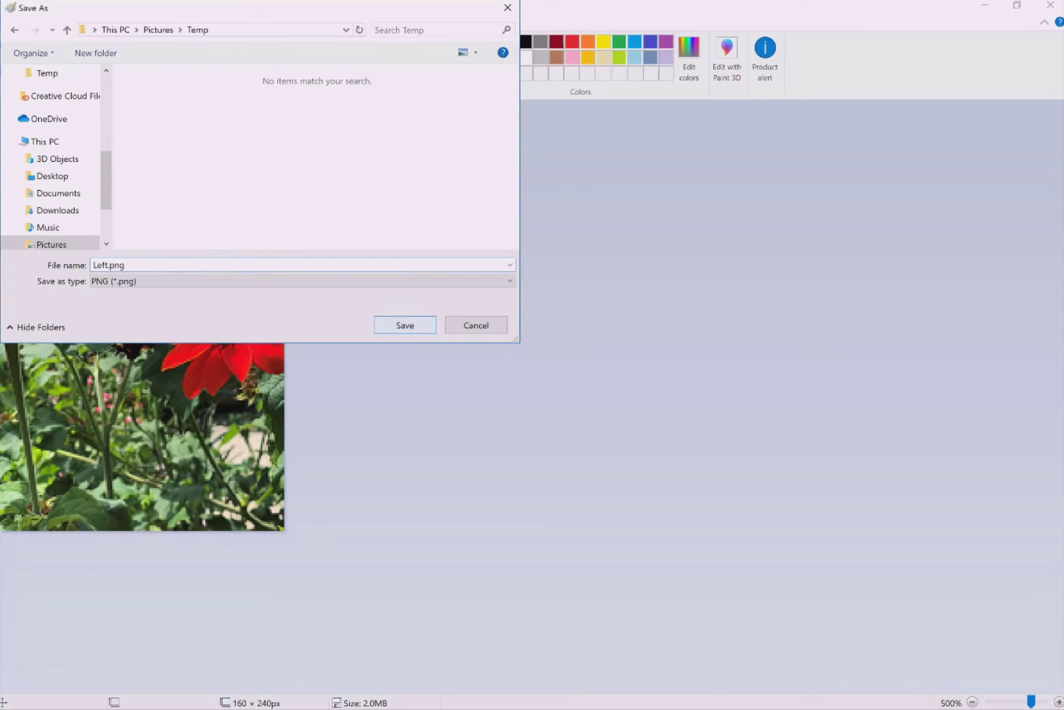
Step: Restore the full photo and isolate its right half on a 160 × 240 canvas
key(ctrl+z)
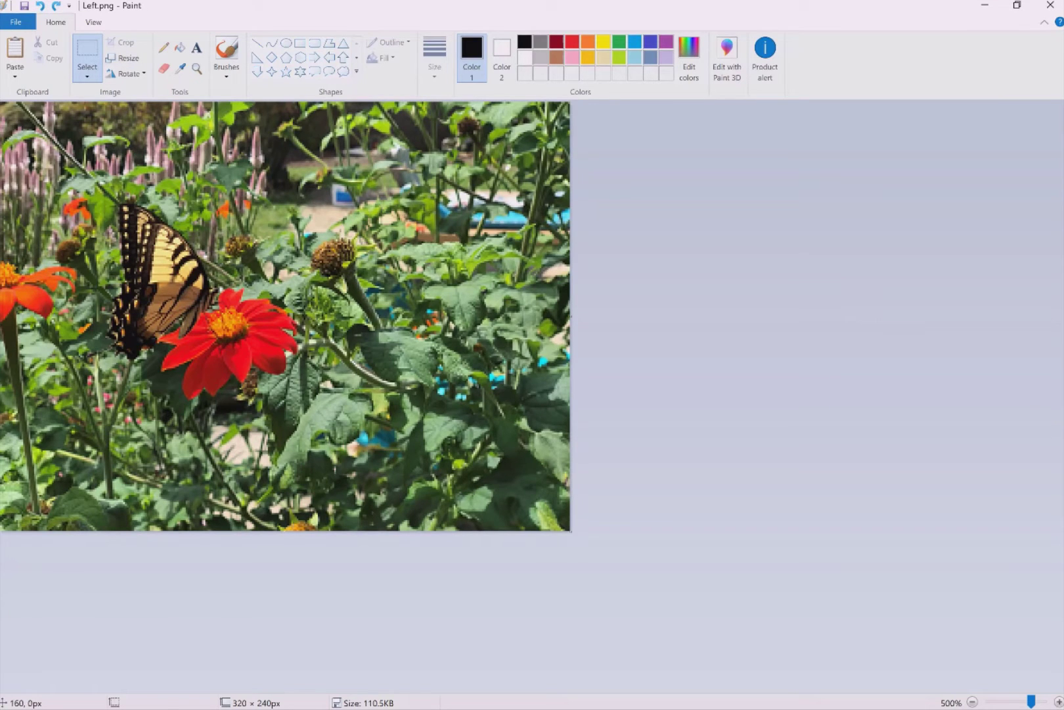
drag(282, 103, 572, 532)
right_click(387, 371)
click(419, 478)
right_click(342, 370)
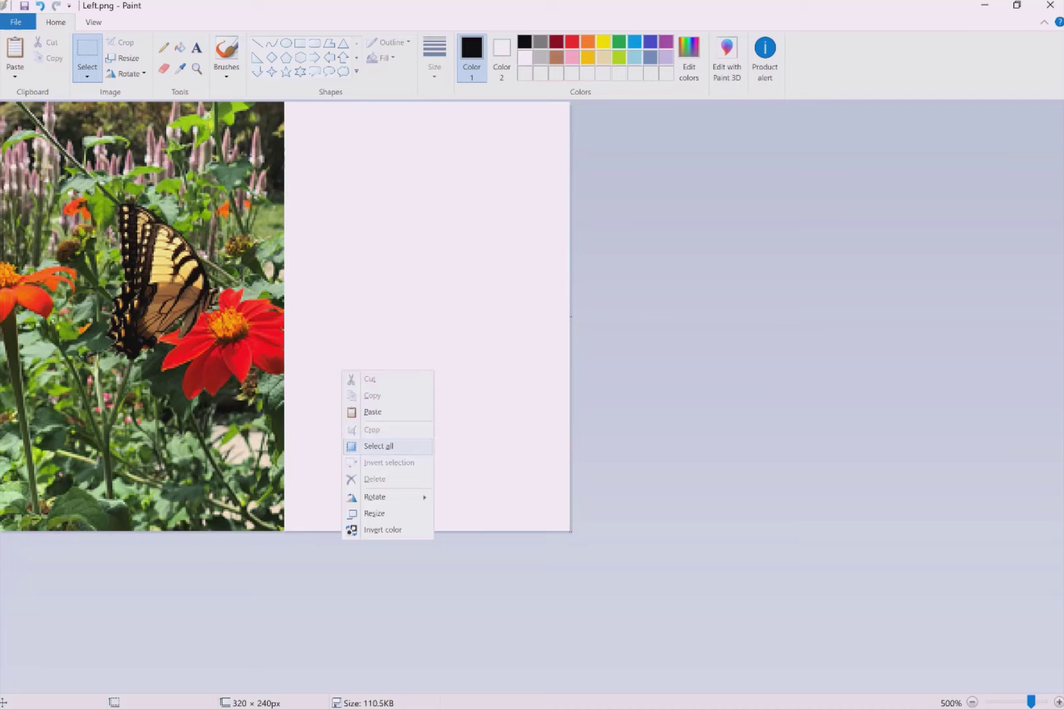
click(378, 444)
right_click(336, 395)
click(369, 503)
right_click(260, 369)
click(291, 411)
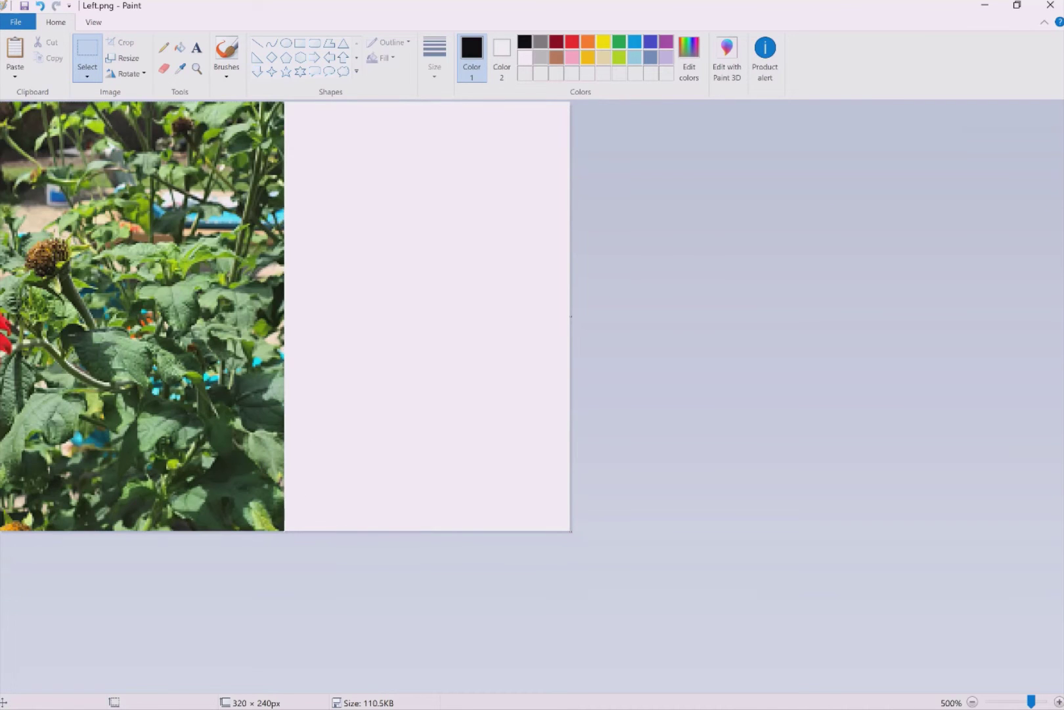
drag(571, 316, 284, 316)
key(ctrl+shift+x)
Step: Save the right half as Right.png and close Paint
click(16, 22)
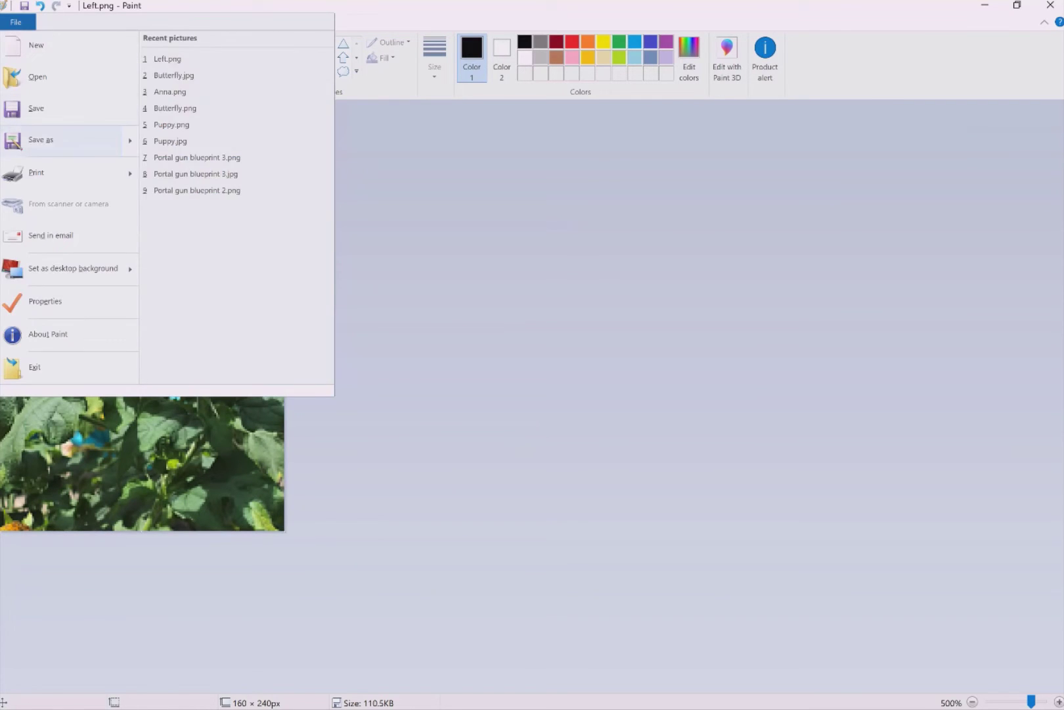
mouse_move(35, 138)
click(187, 60)
text(Right)
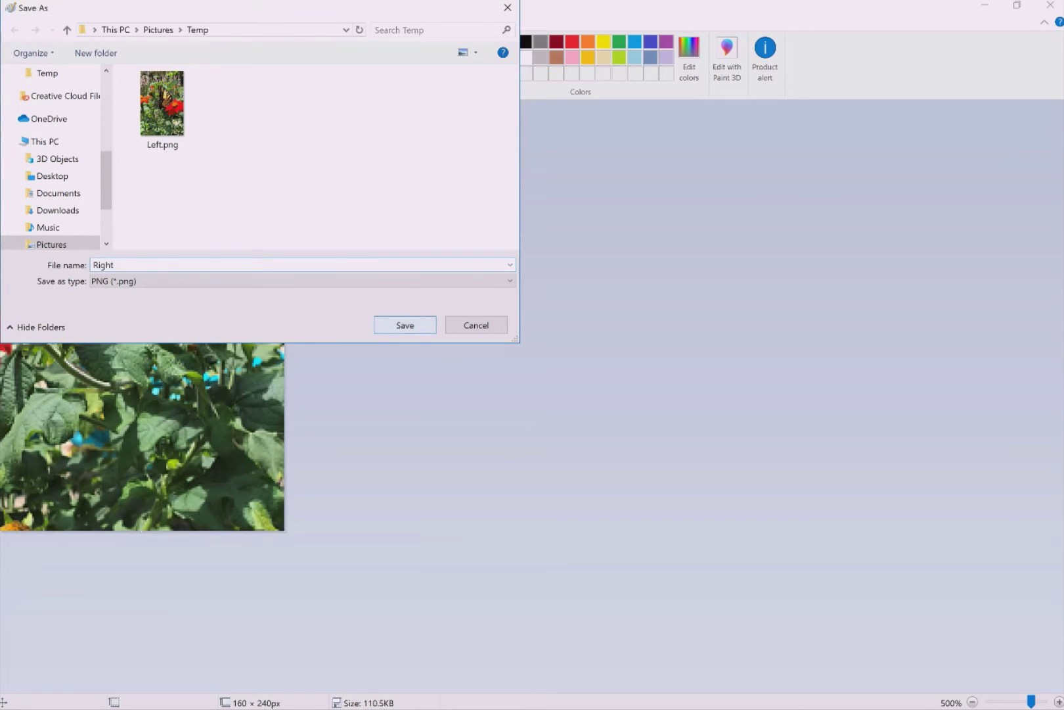
key(Return)
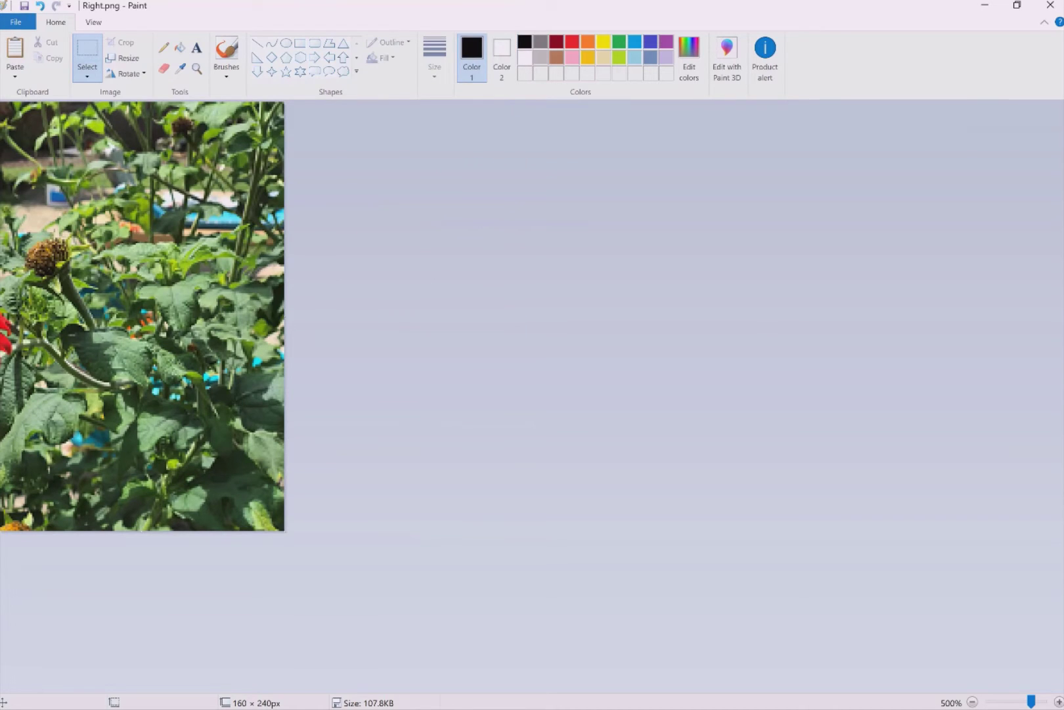
click(1050, 5)
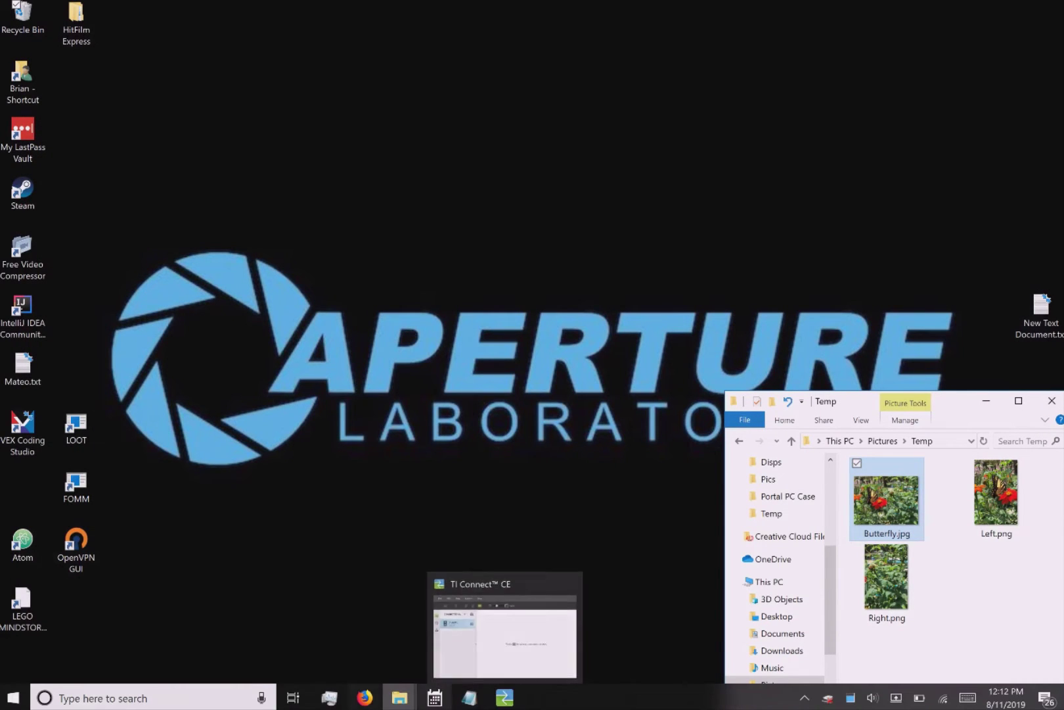
Step: Select convpng.ini in the HDpicConverter Explorer window and bring its Notepad window forward
mouse_move(400, 697)
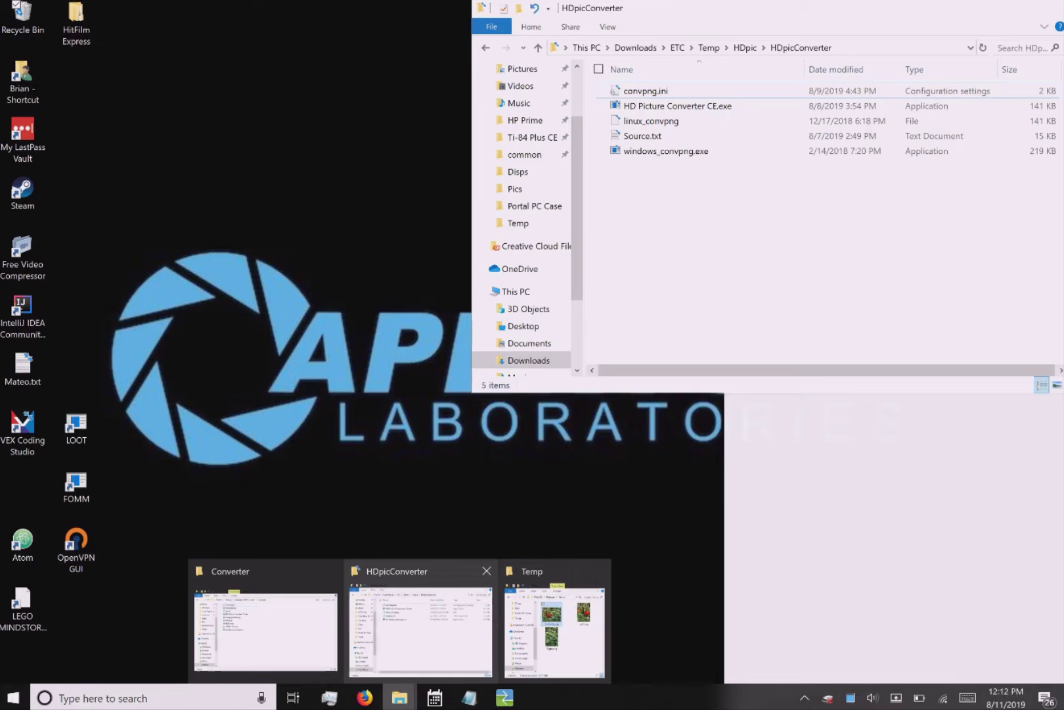
click(420, 624)
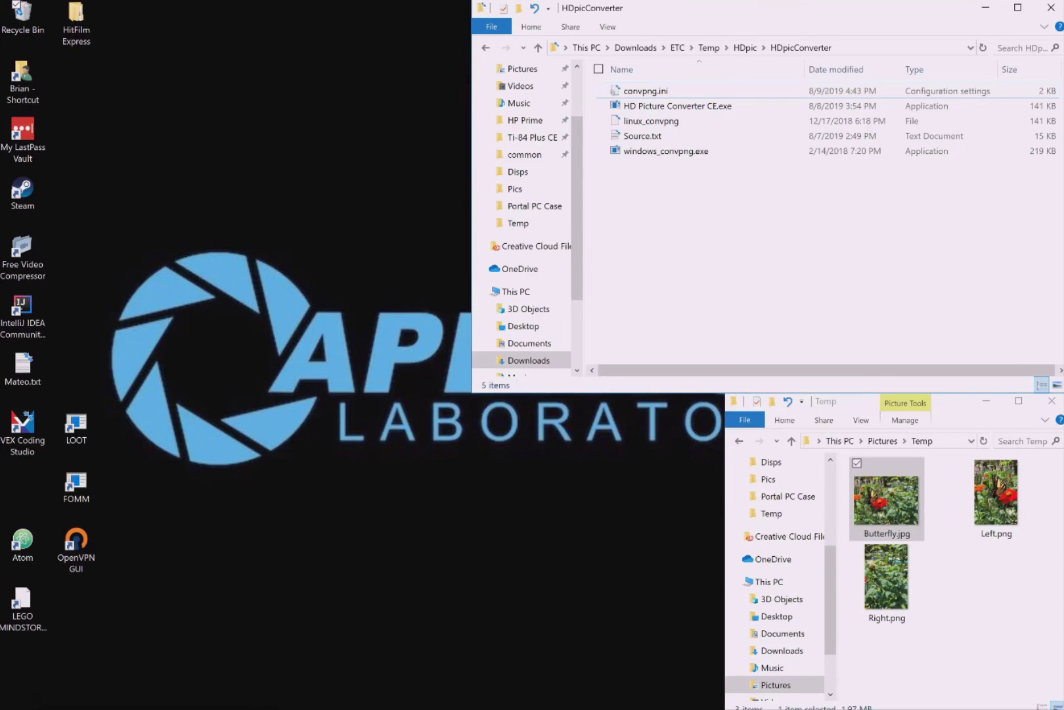
click(646, 91)
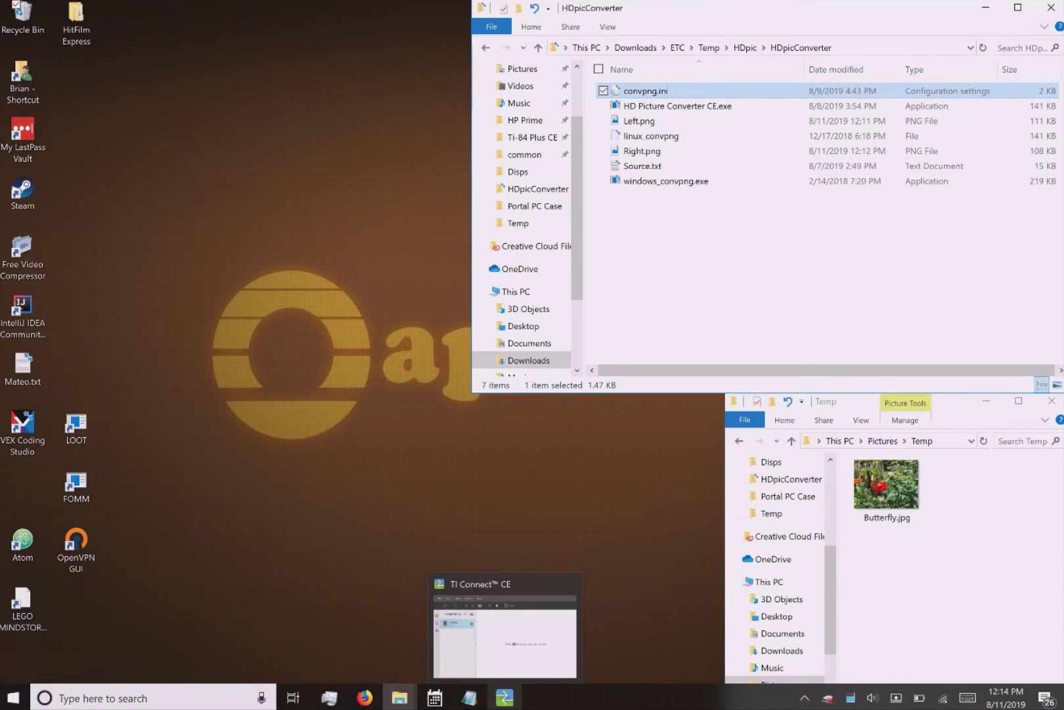
click(499, 631)
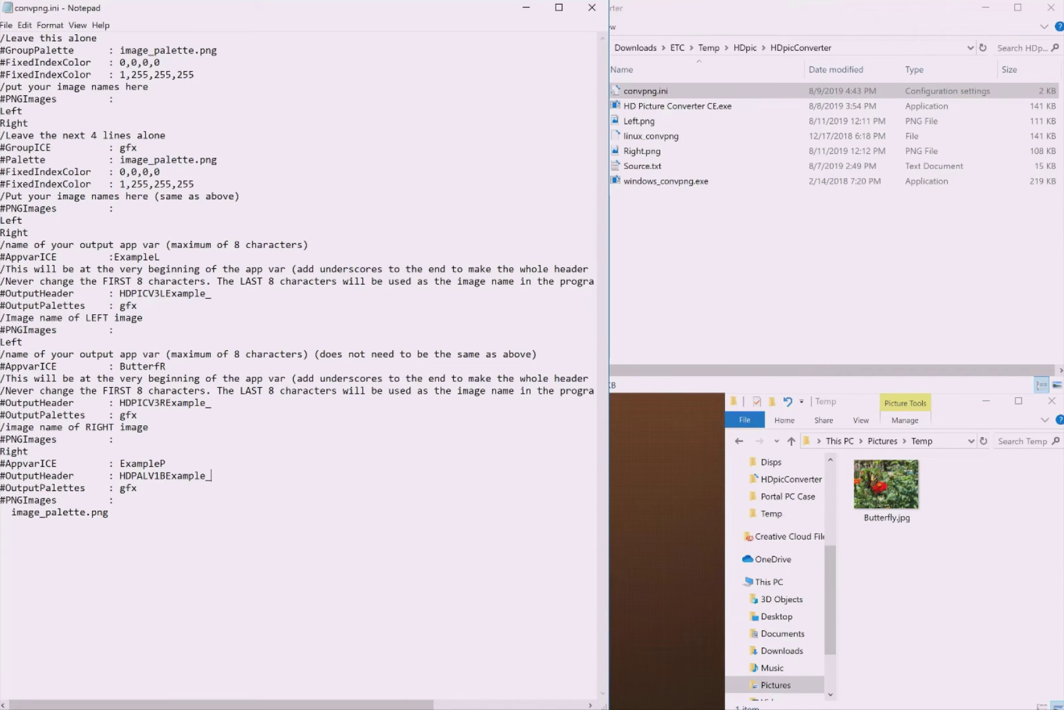
Step: Rename the first AppvarICE value from Example to Butter, making it ButterL
drag(31, 124, 1, 111)
click(79, 136)
drag(155, 256, 114, 257)
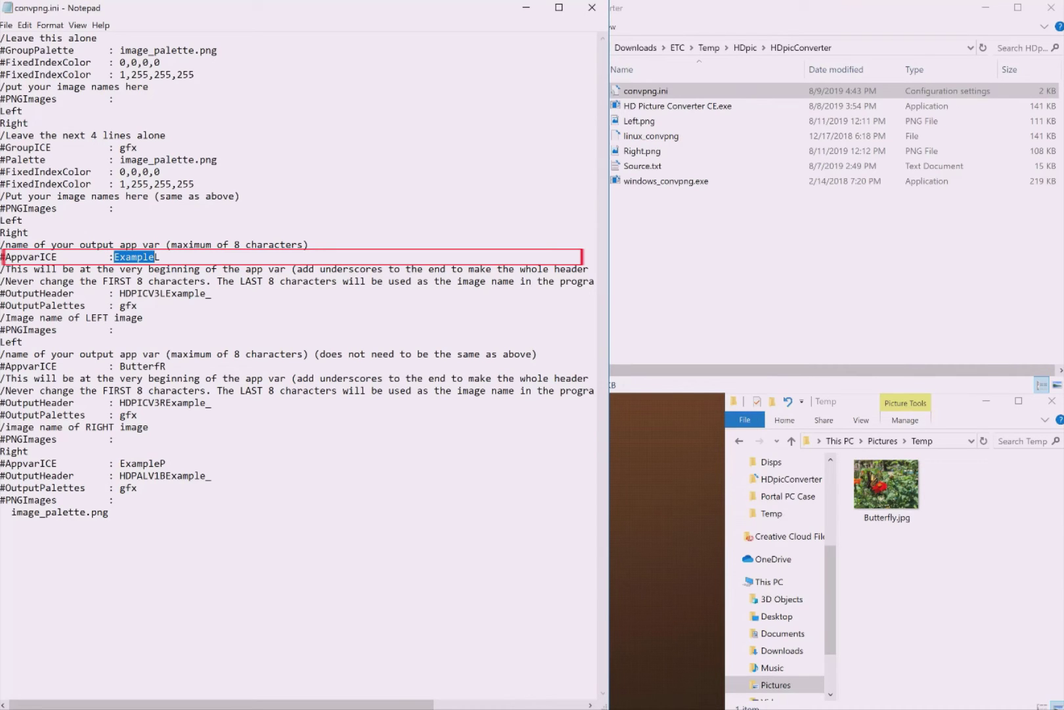
text(Butter)
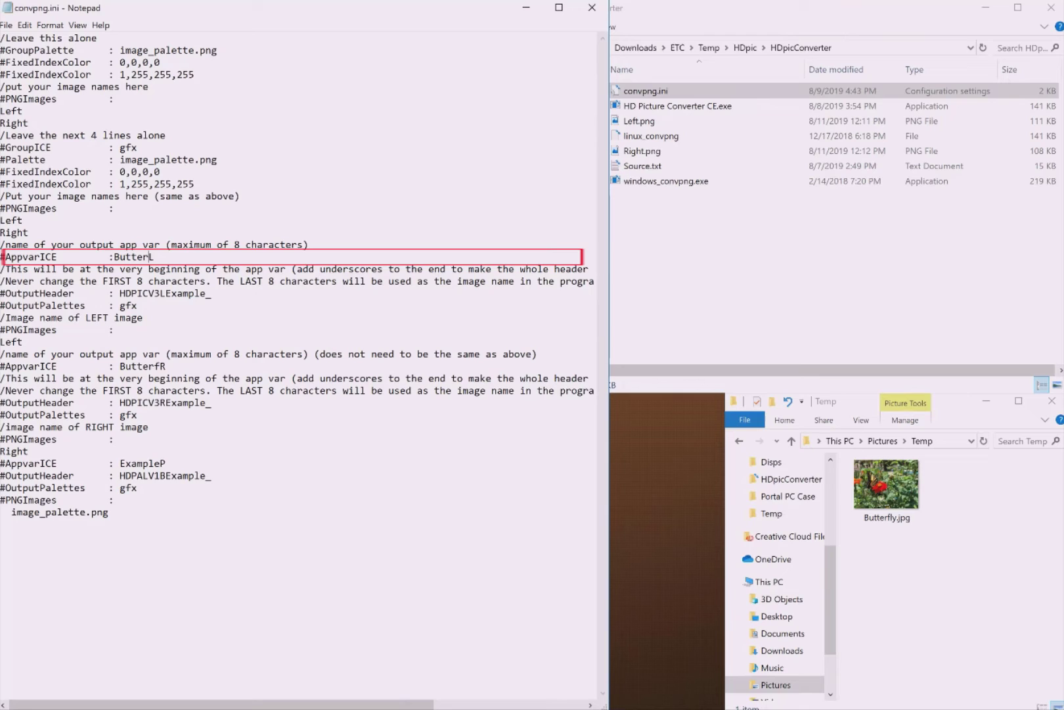
Step: Change the left image's OutputHeader from Example to Butter_
drag(166, 293, 207, 294)
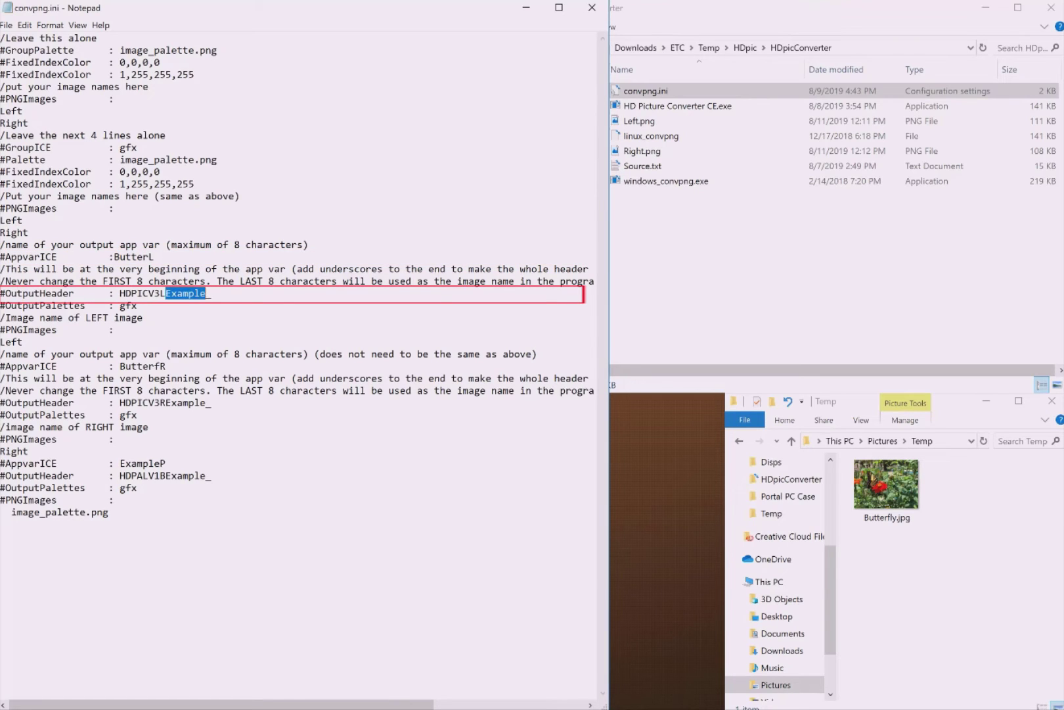
text(Butter)
key(shift+Right)
key(shift+Right)
key(shift+Right)
key(shift+Right)
key(shift+Right)
key(shift+Right)
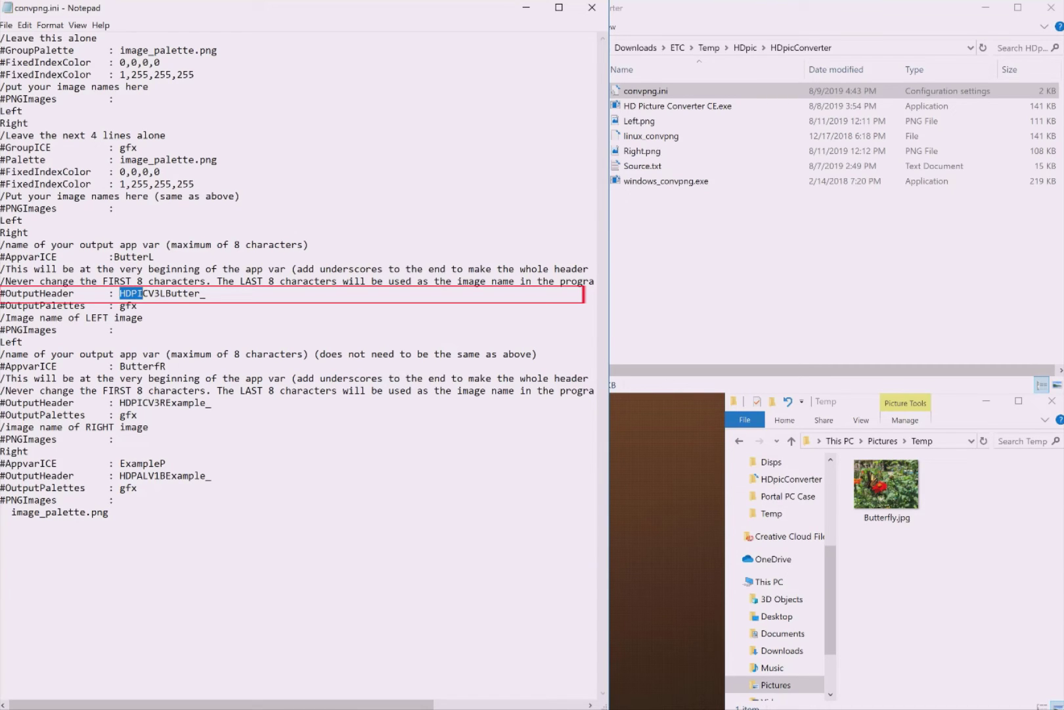
key(shift+Right)
key(shift+Right)
key(shift+Right)
key(shift+Right)
key(shift+Right)
key(shift+Right)
key(shift+Right)
key(shift+Right)
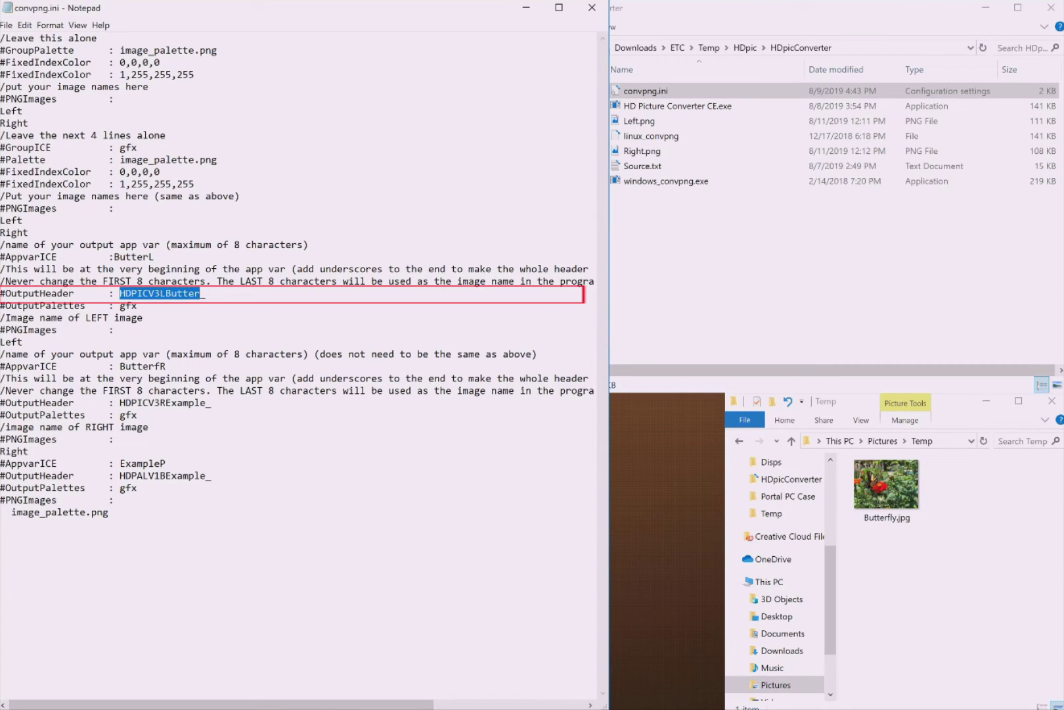
key(Right)
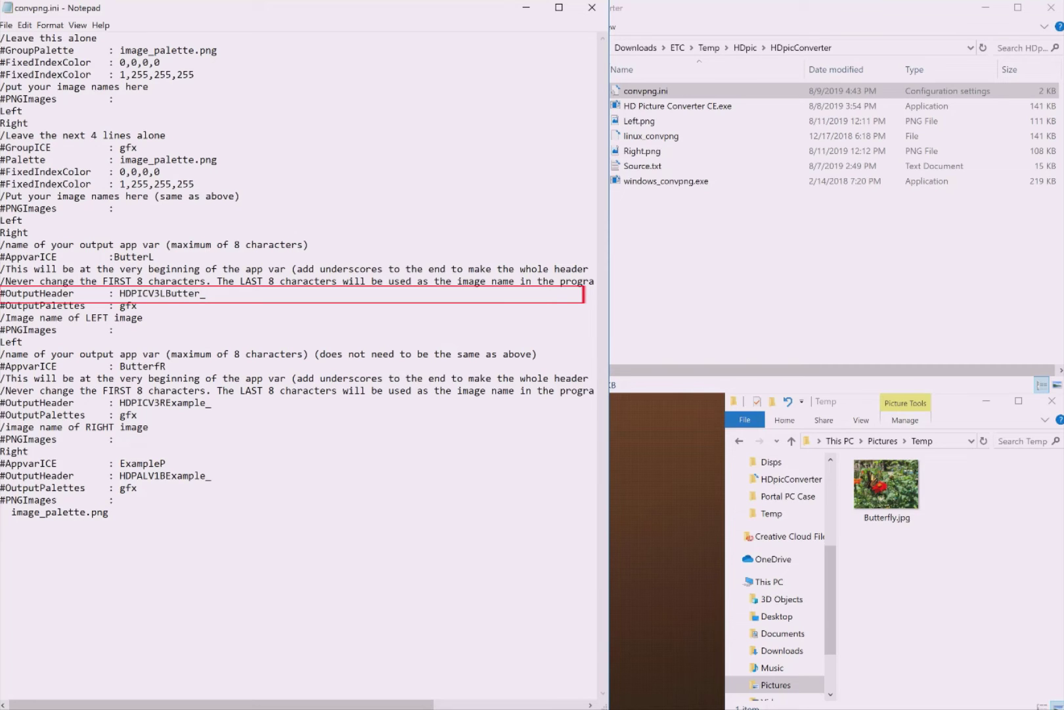
text(_)
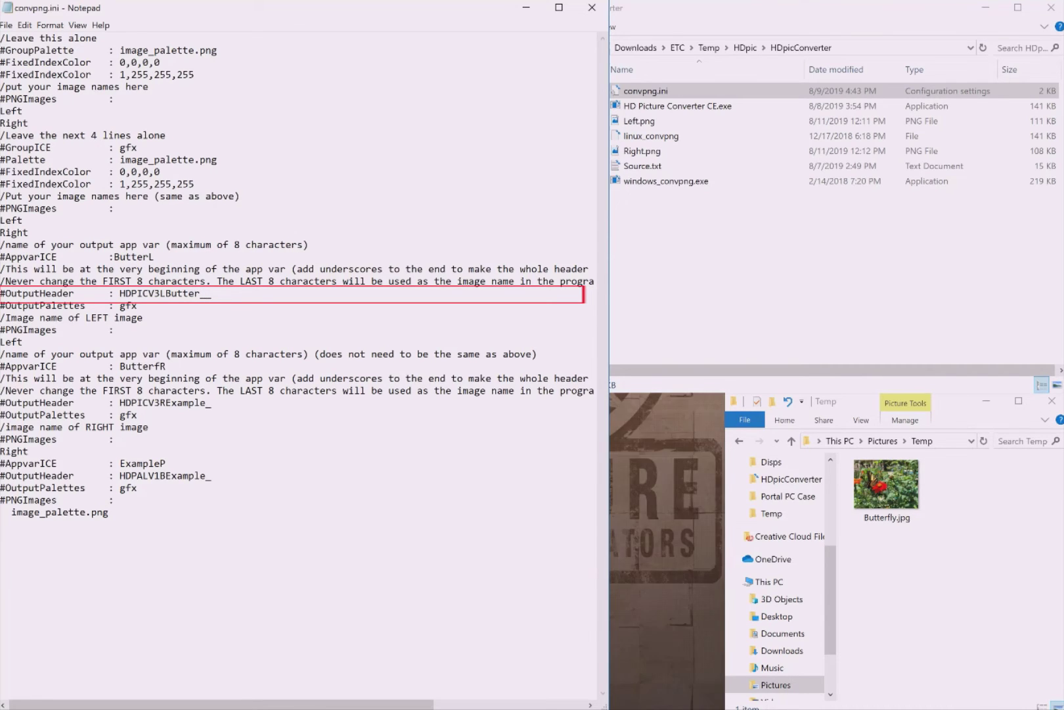
Step: Copy the word Butter and correct the right appvar name from ButterfR to ButterR
key(shift+Left)
key(shift+Left)
key(shift+Left)
key(shift+Left)
key(shift+Left)
key(shift+Left)
key(shift+Left)
key(shift+Left)
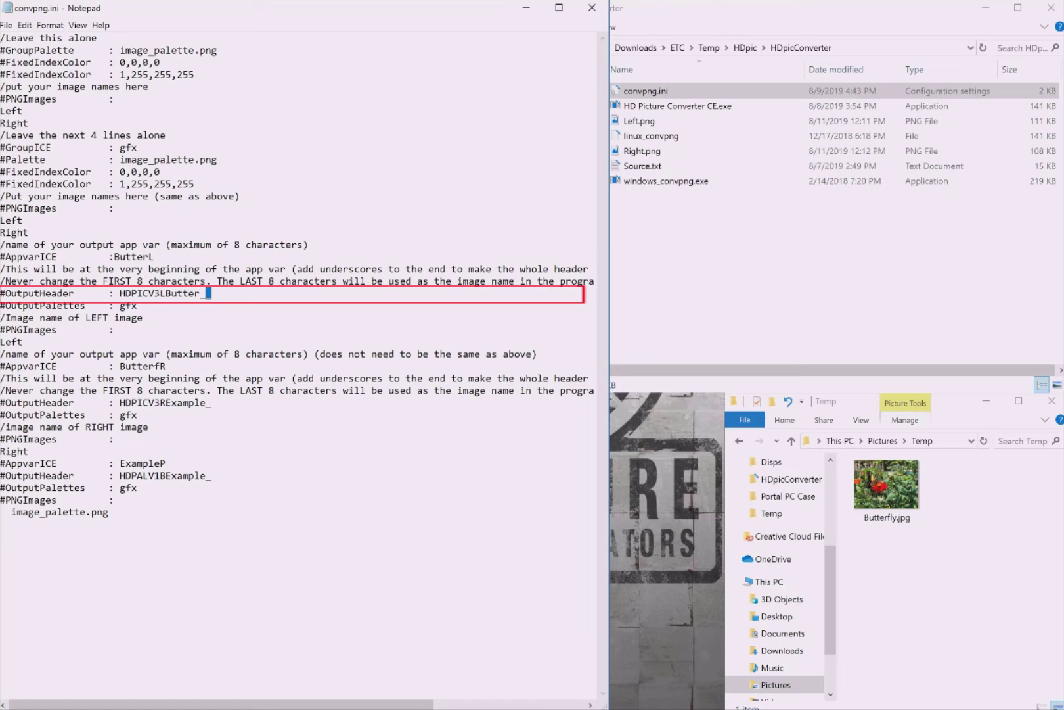
right_click(196, 293)
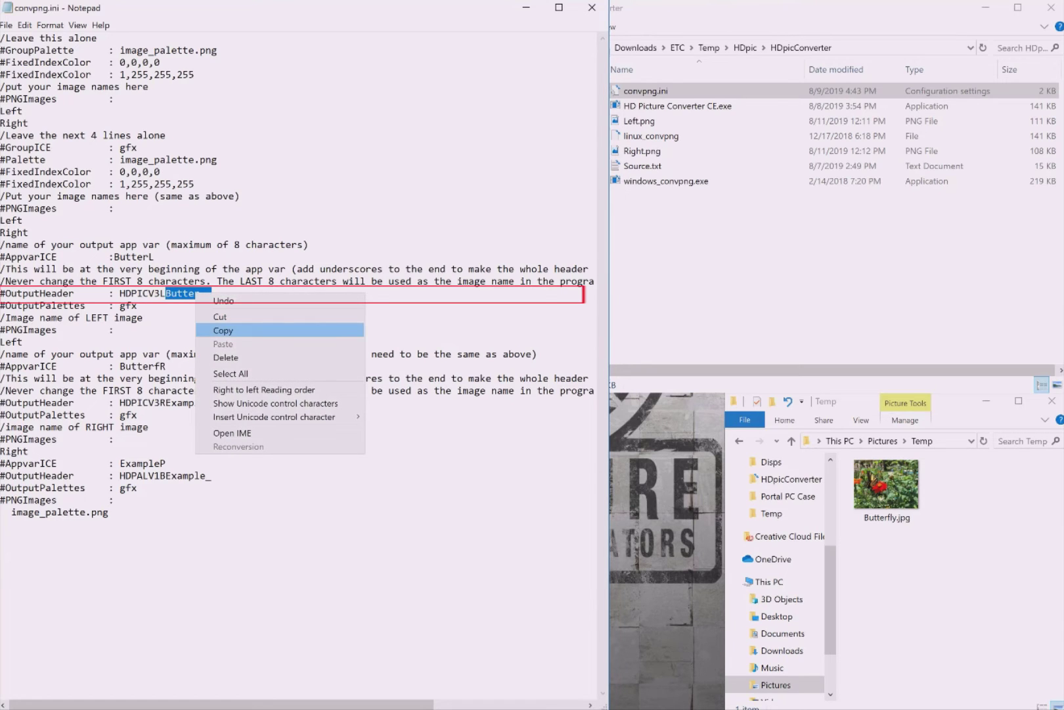
click(220, 331)
click(159, 366)
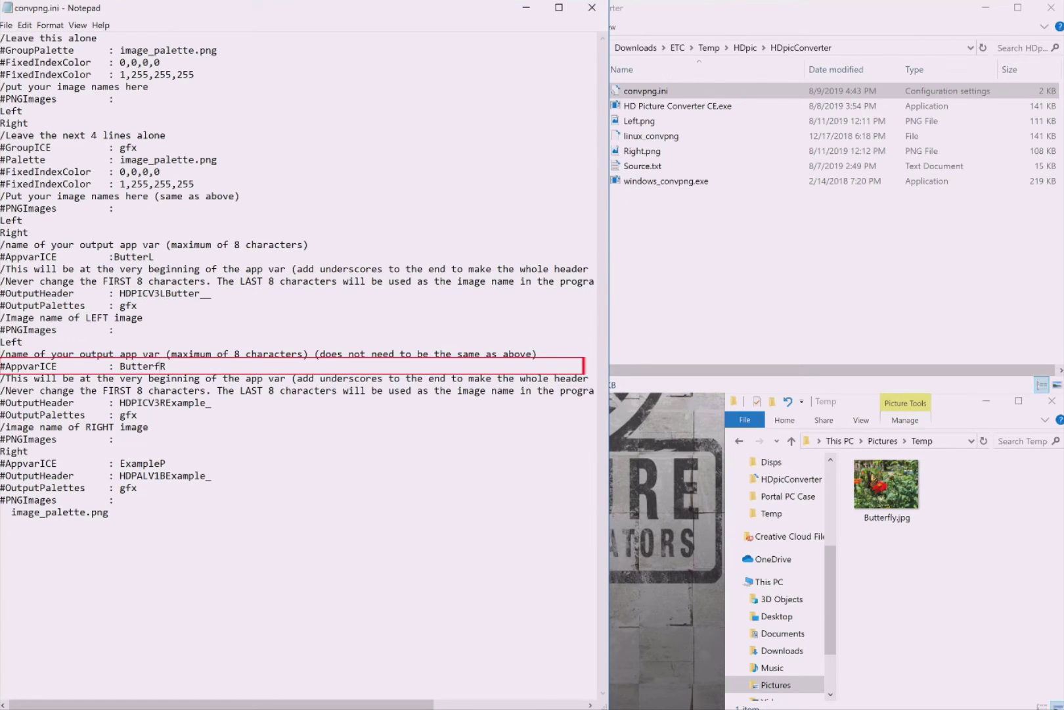
key(shift+Left)
key(shift+Left)
key(shift+Left)
key(shift+Left)
key(shift+Right)
key(Right)
key(Right)
key(Delete)
Step: Replace Example_ in the right image's OutputHeader with the copied Butter
drag(166, 403, 212, 411)
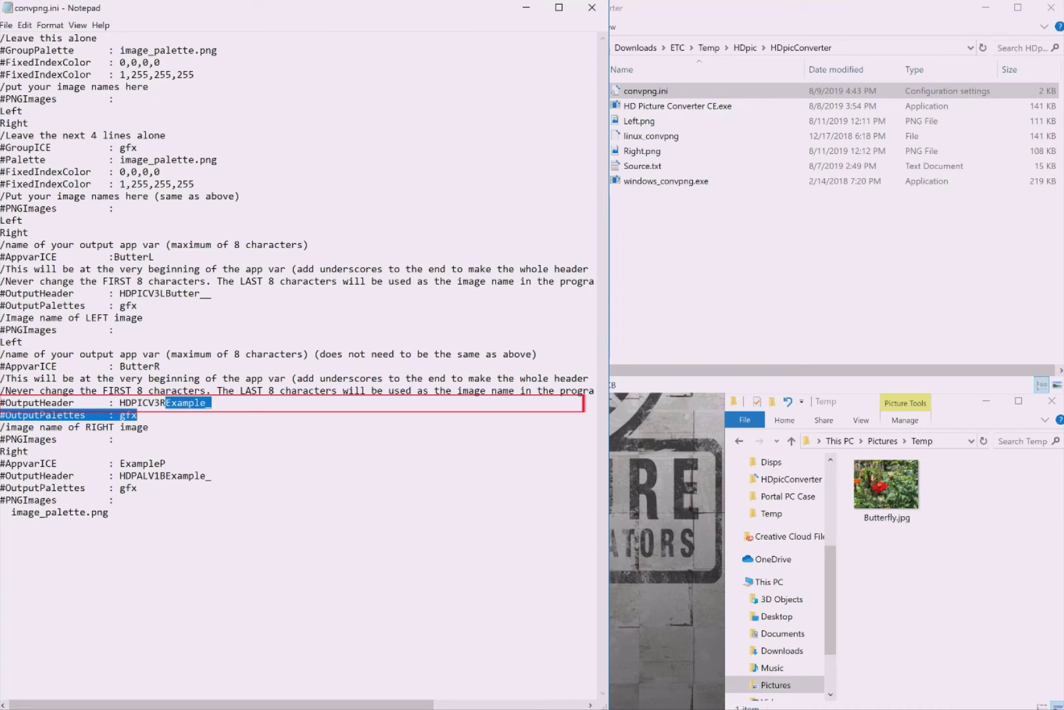
drag(138, 415, 211, 402)
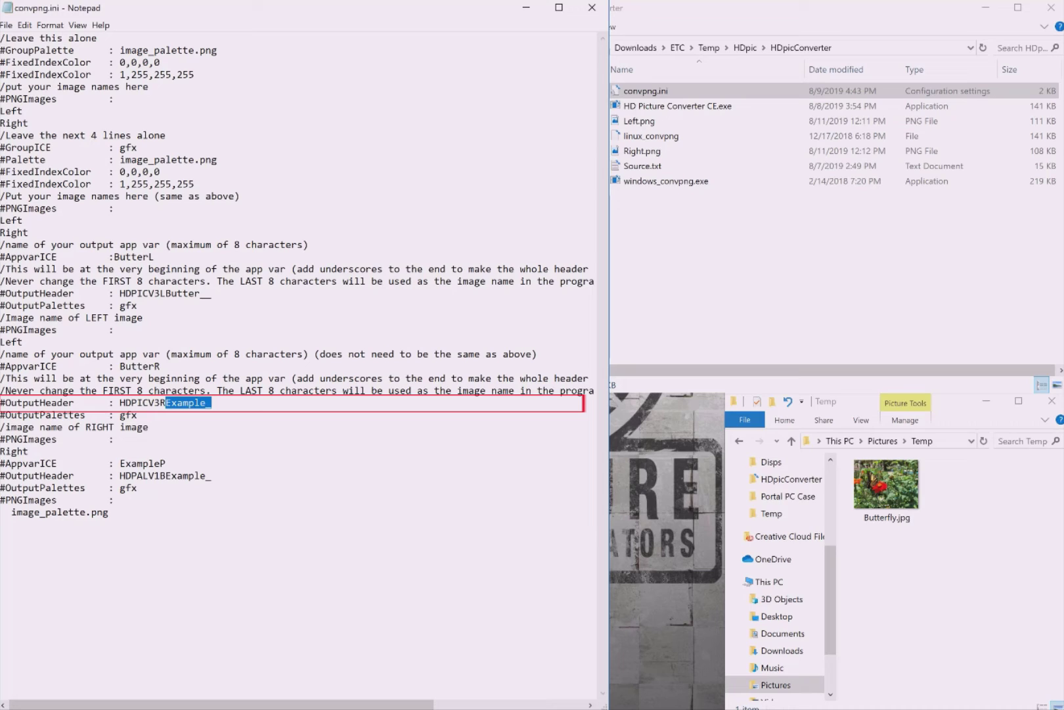
key(BackSpace)
key(ctrl+v)
Step: Rename the palette appvar to ButterP and set its header to Butter__
drag(155, 464, 120, 463)
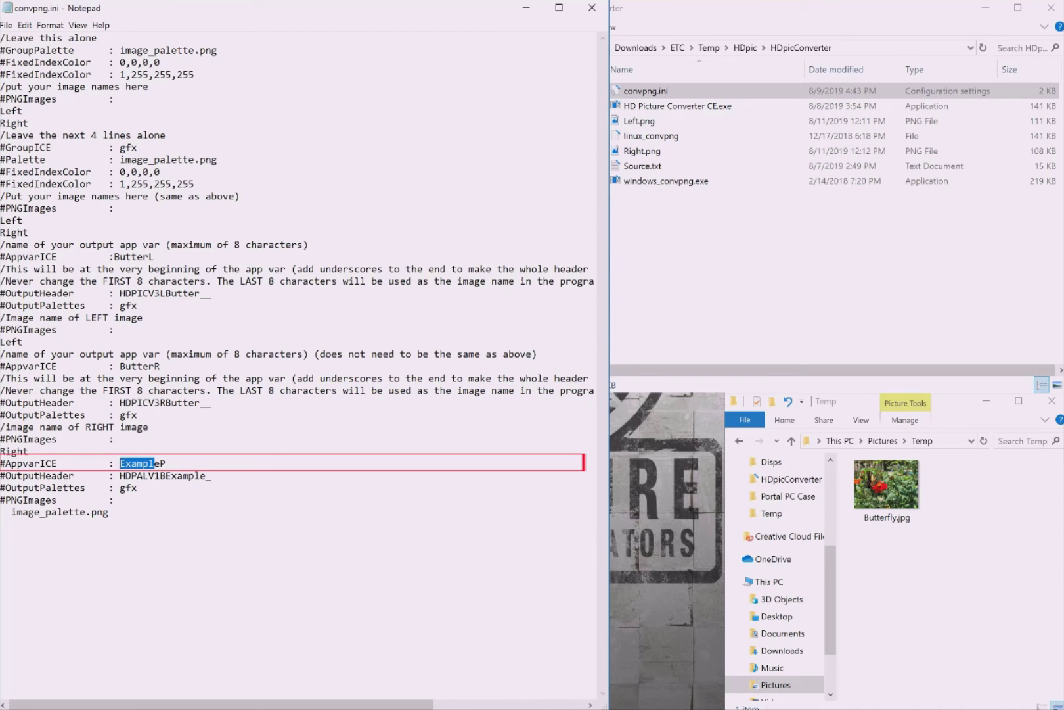
key(Delete)
key(Delete)
text(Butter)
click(211, 475)
key(shift+Left)
key(shift+Left)
key(shift+Left)
key(shift+Left)
key(shift+Left)
key(shift+Left)
key(shift+Left)
key(shift+Left)
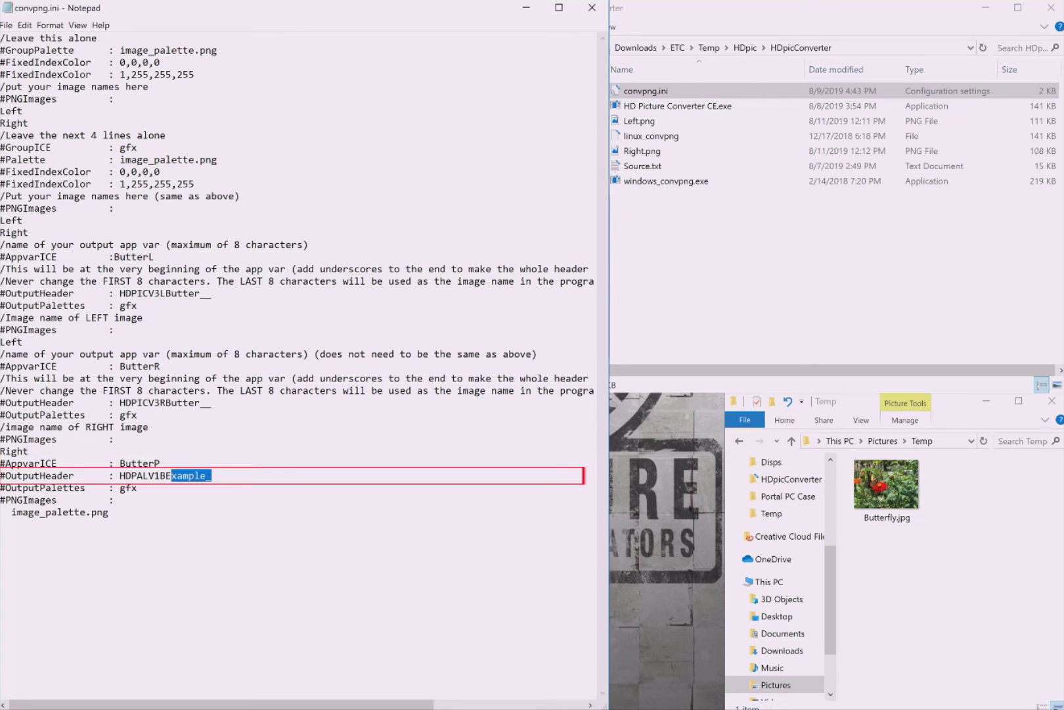
text(Butter__)
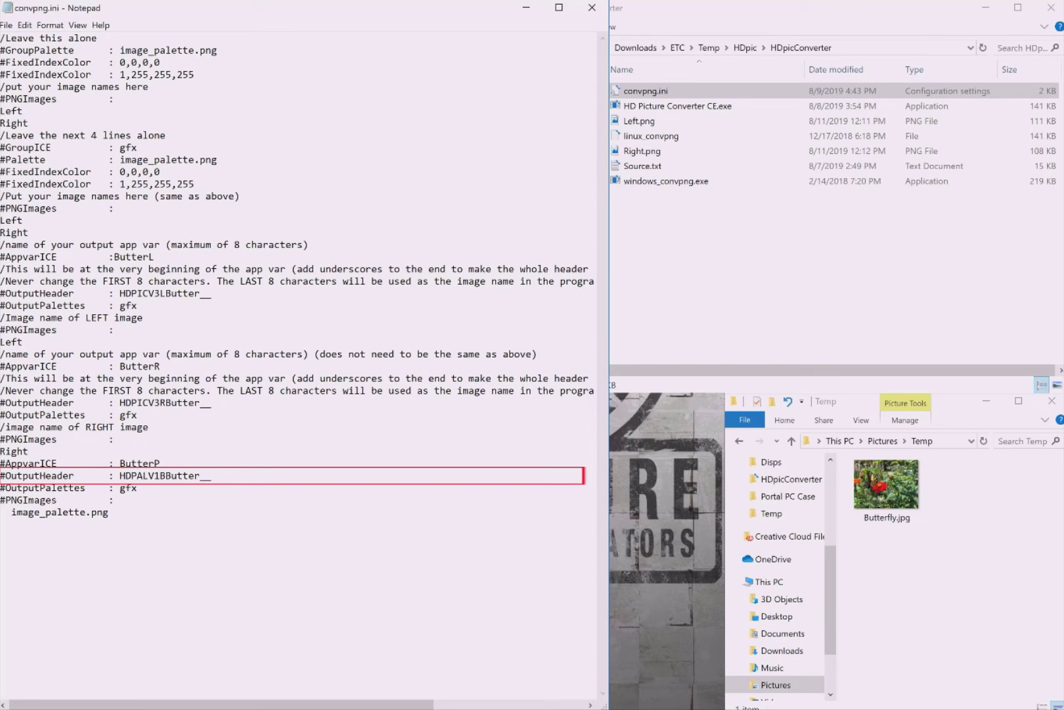
Step: Save the edited convpng.ini through the File menu
key(alt)
key(f)
key(Down)
key(Down)
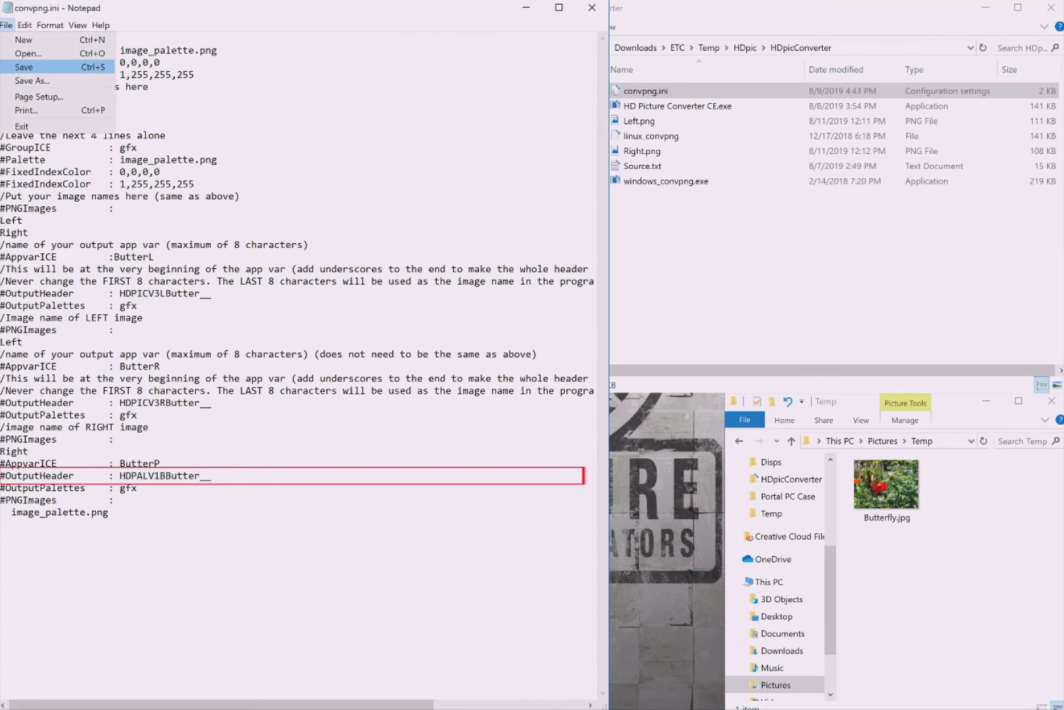
key(Return)
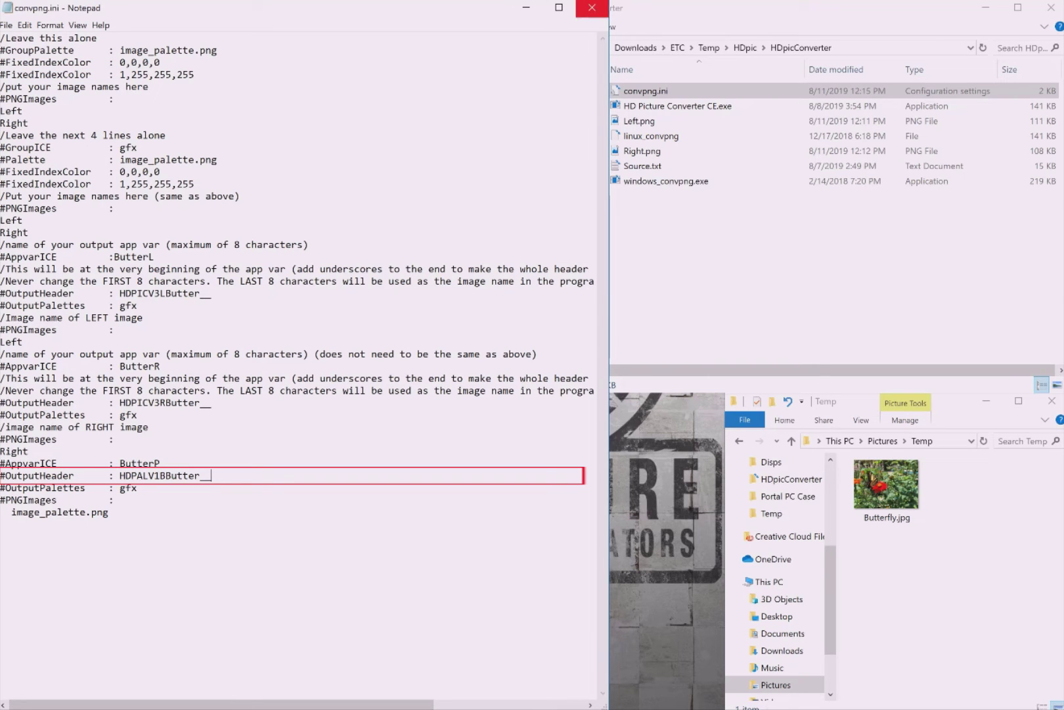
Step: Close Notepad and run windows_convpng.exe to build the appvars
click(591, 8)
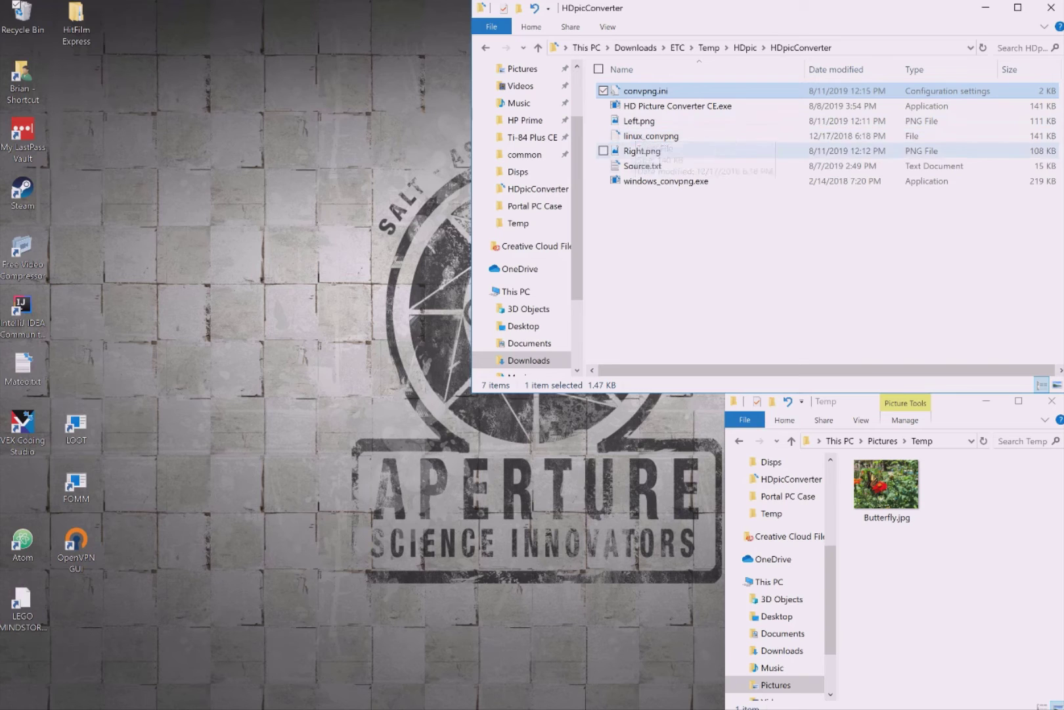
click(716, 209)
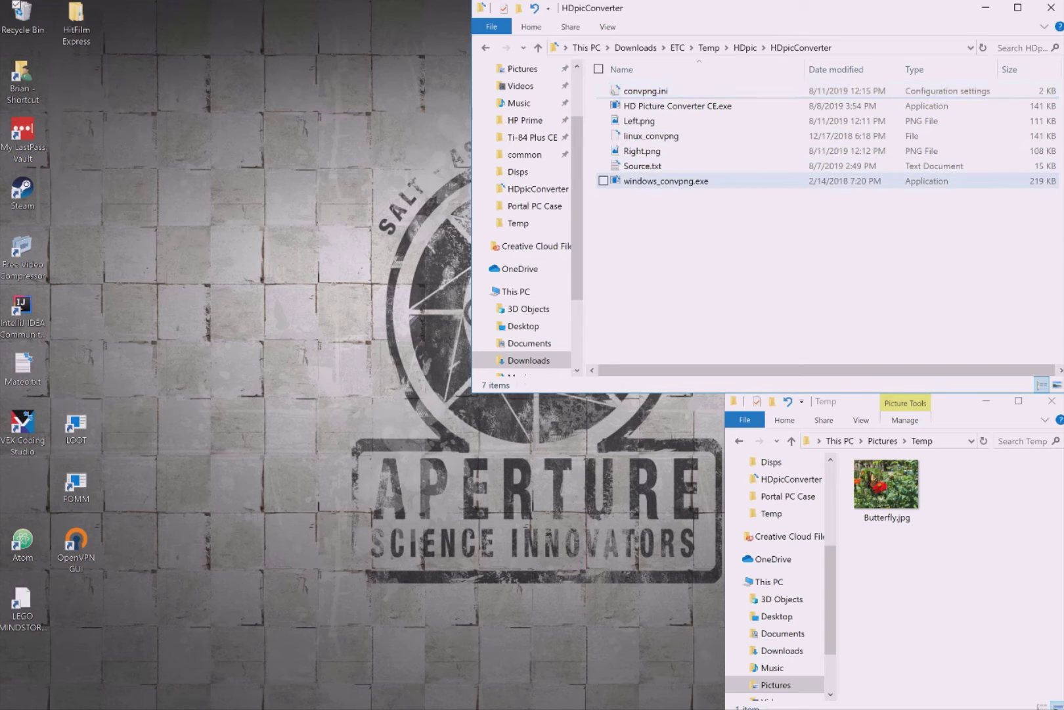
click(683, 182)
double_click(684, 182)
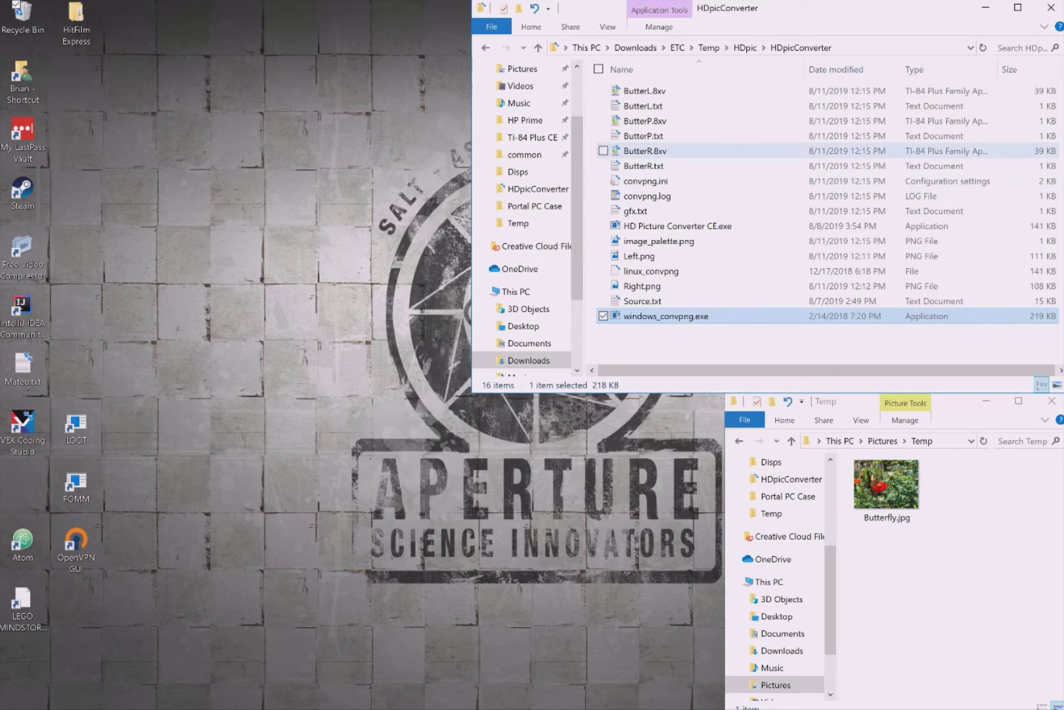
Step: Drag ButterR.8xv, ButterP.8xv and ButterL.8xv from the folder onto TI Connect CE
click(645, 151)
ctrl+click(645, 121)
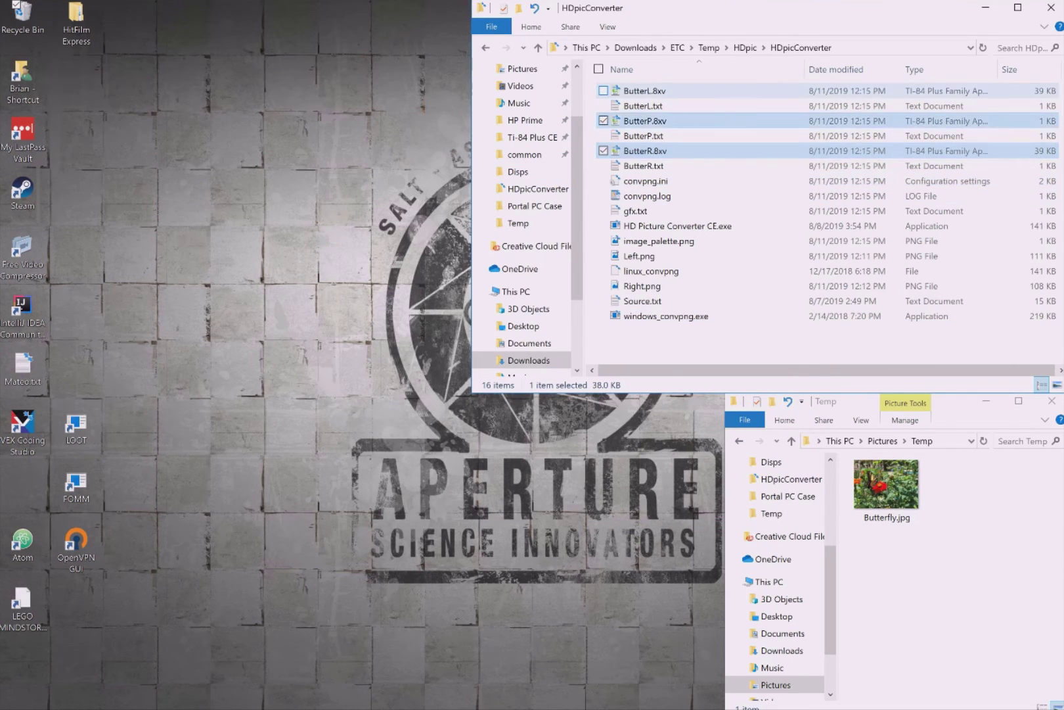
ctrl+click(645, 90)
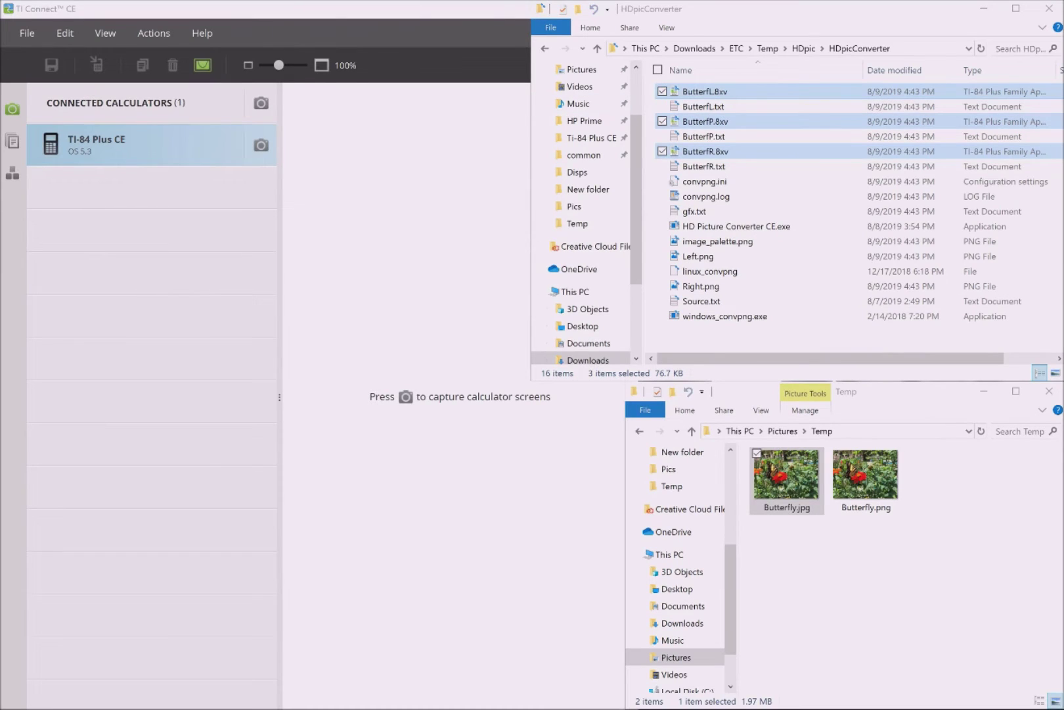
drag(705, 121, 157, 141)
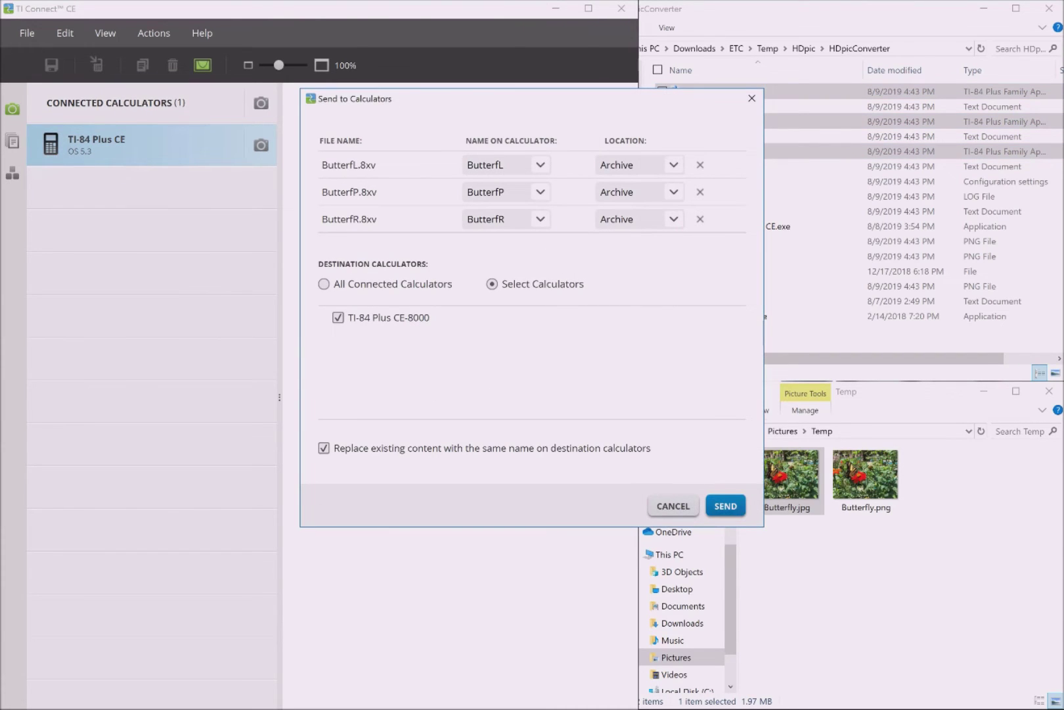
Step: Send the three Butterf appvars, dismiss the Not enough space error, then re-add and resend them
click(725, 506)
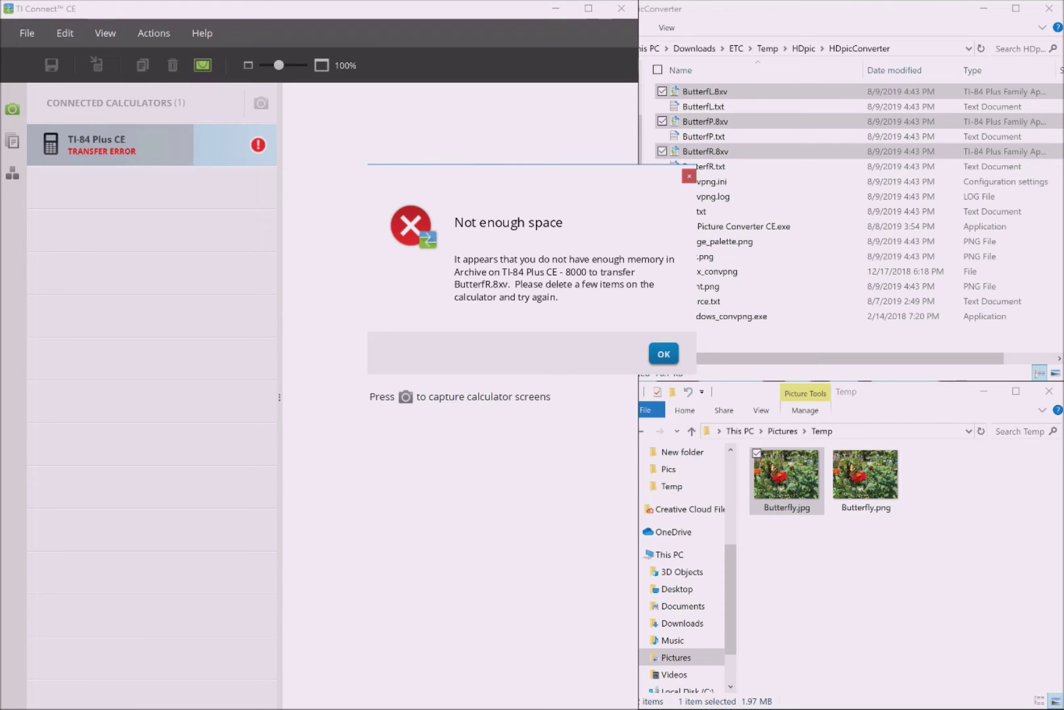
click(663, 354)
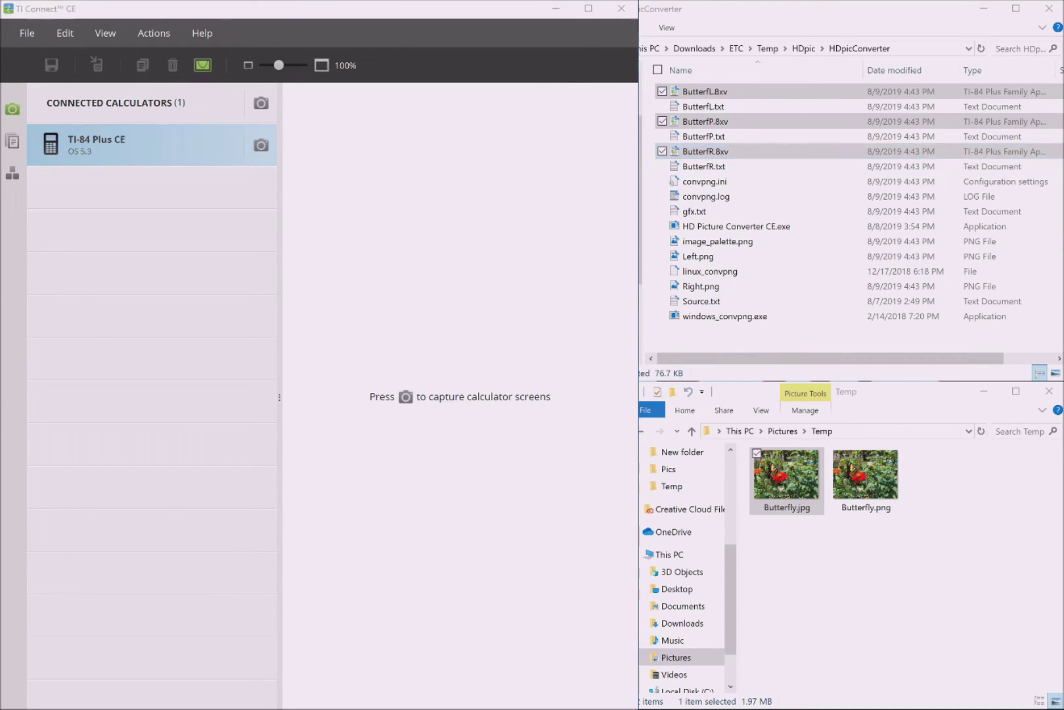
drag(703, 151, 125, 161)
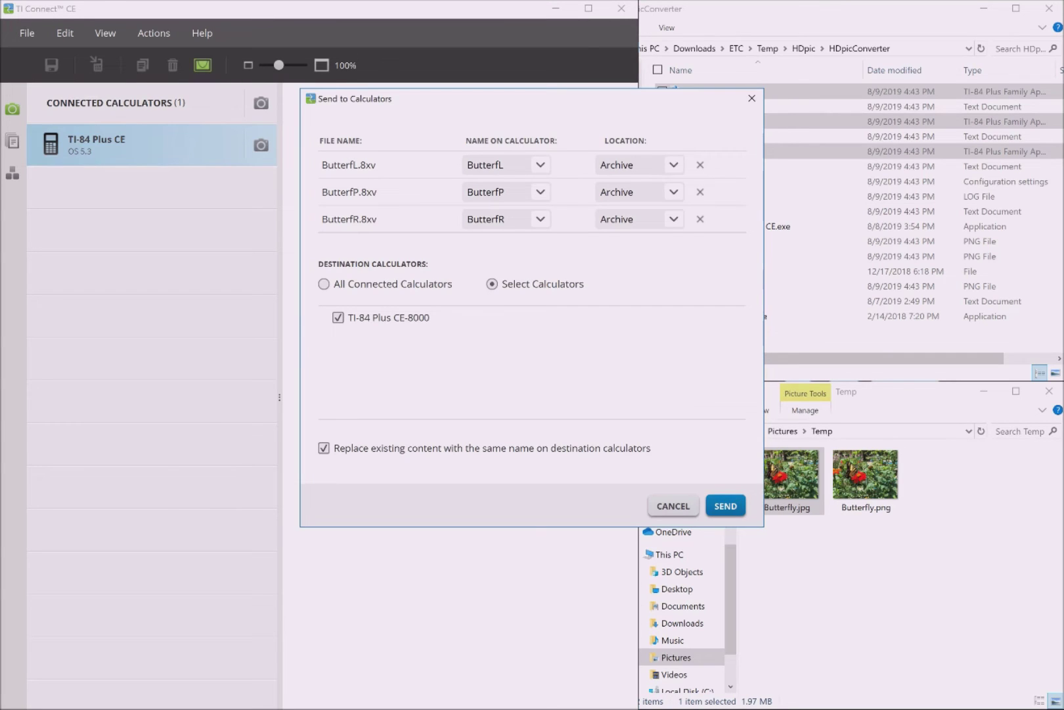
click(725, 505)
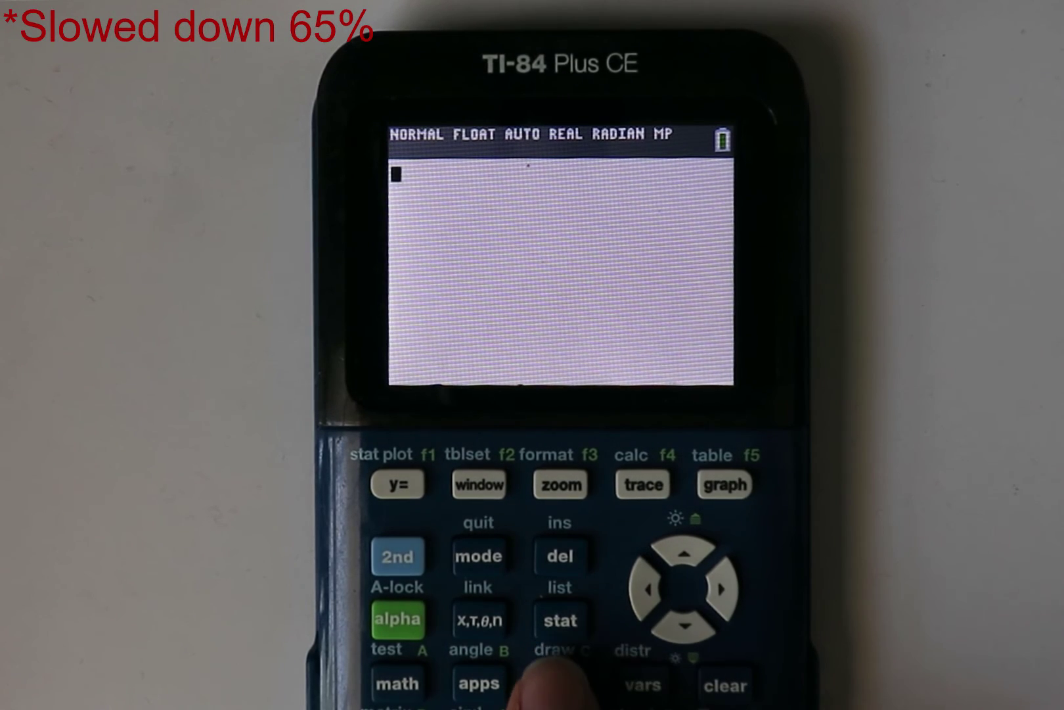
Step: Pick HDPICV from the prgm list by jumping to H, paste it and run it
click(561, 683)
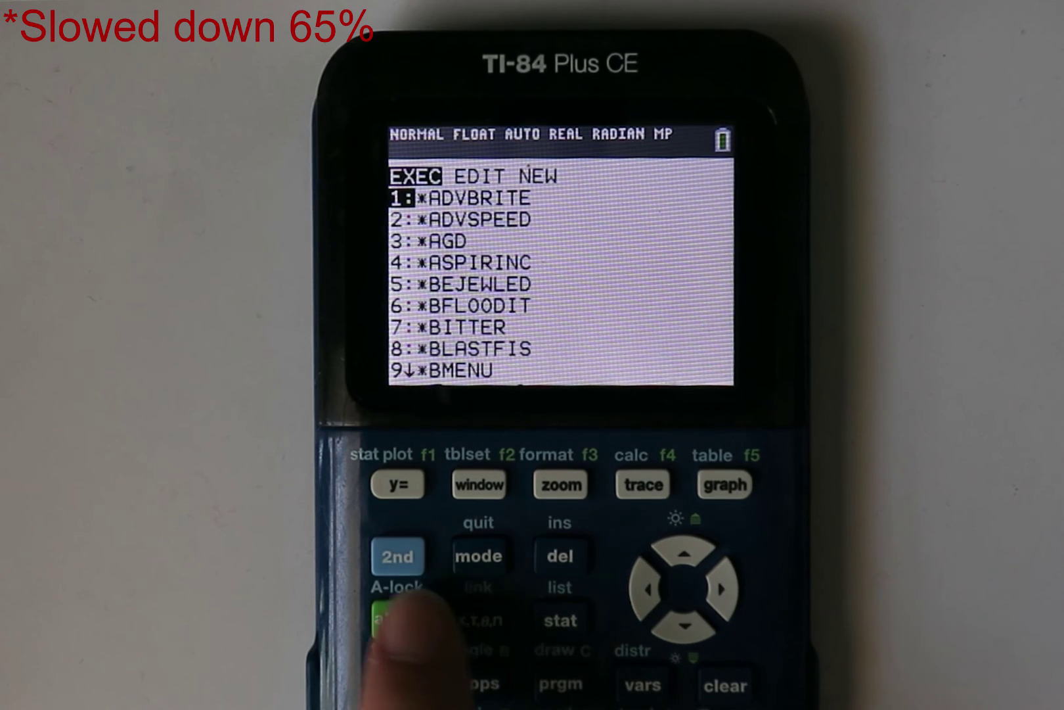
click(397, 619)
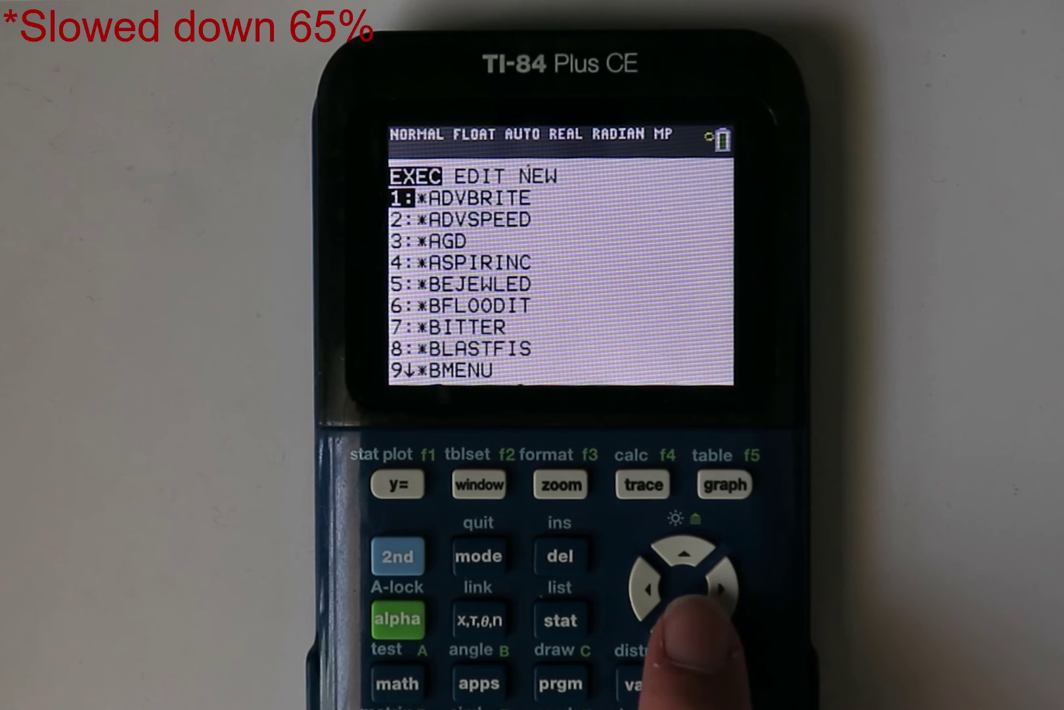
click(683, 611)
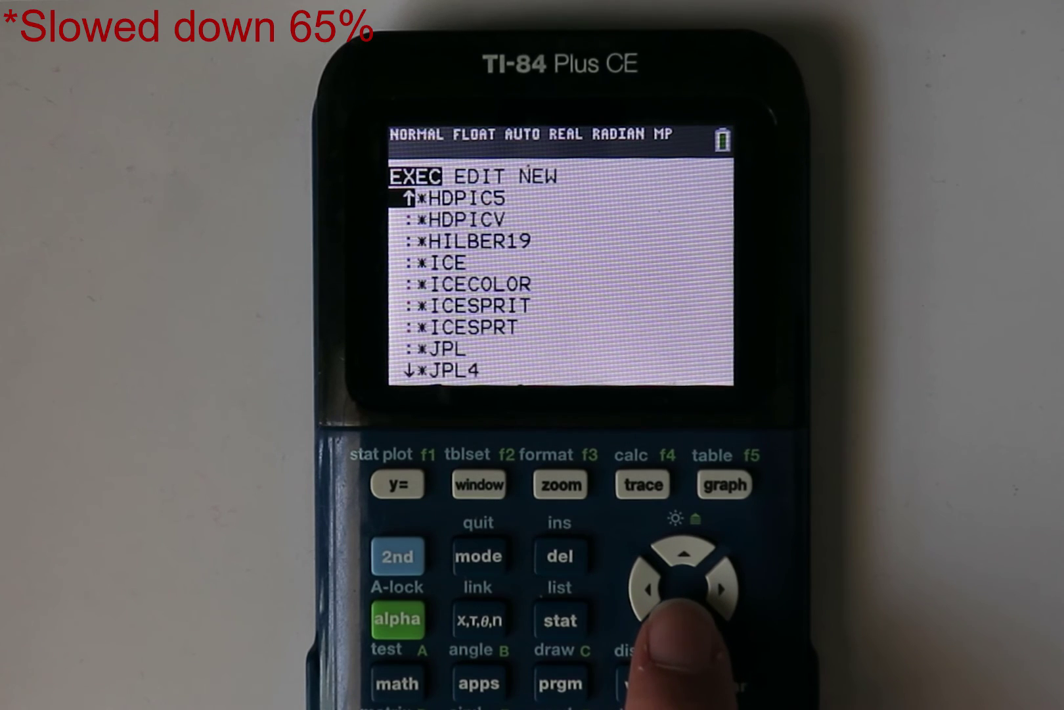
click(684, 621)
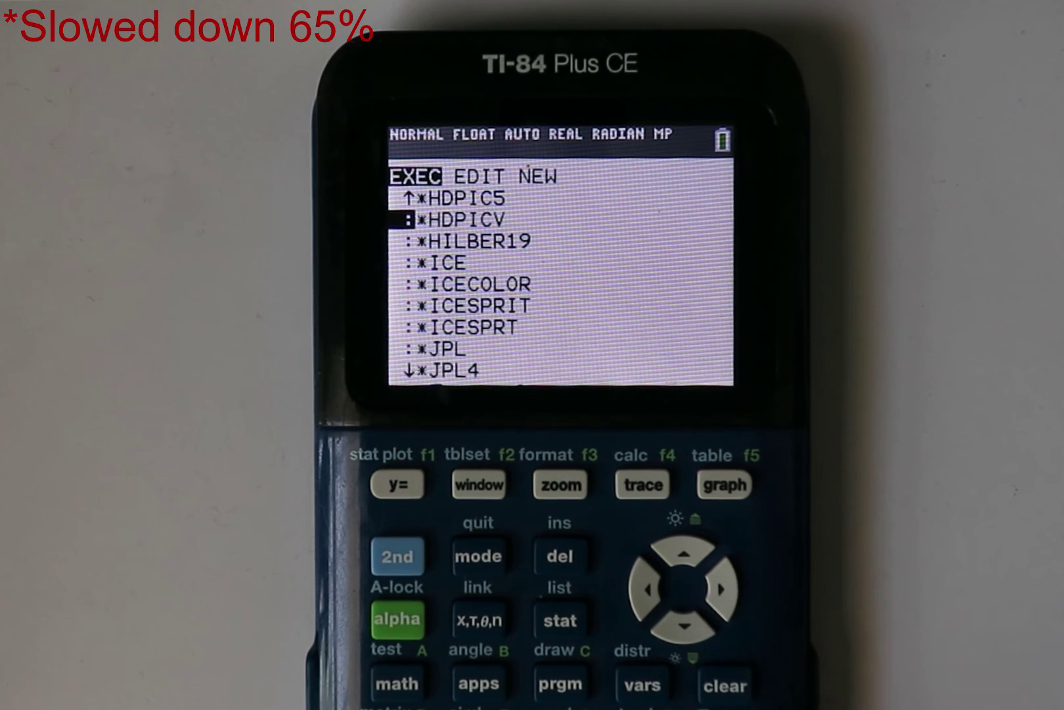
key(Return)
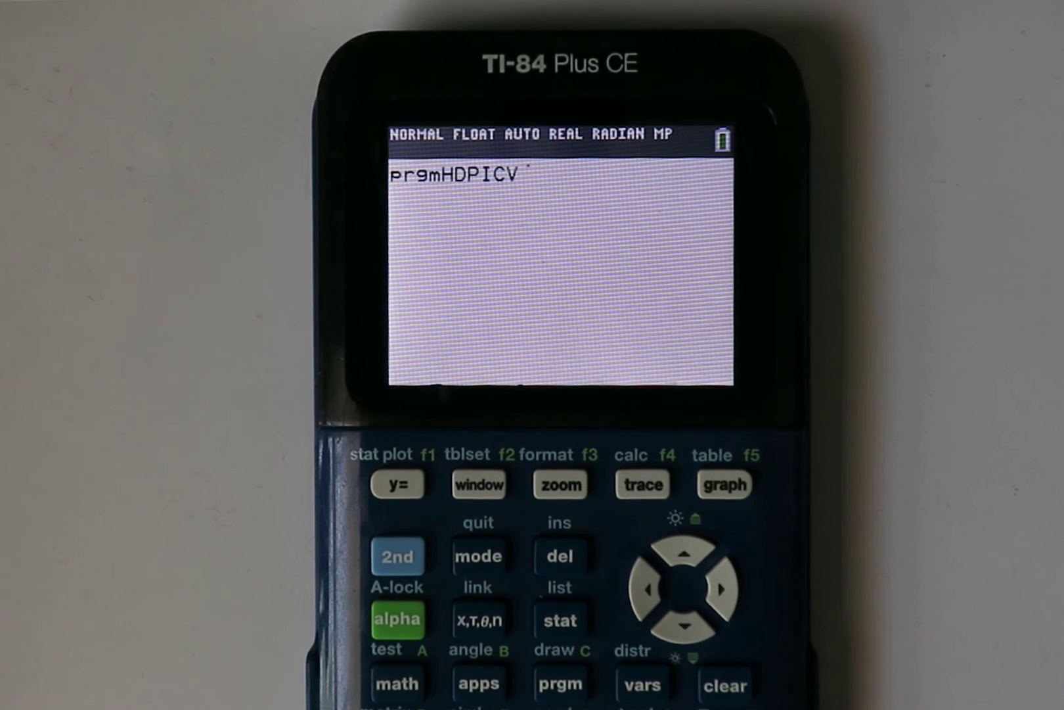
key(Return)
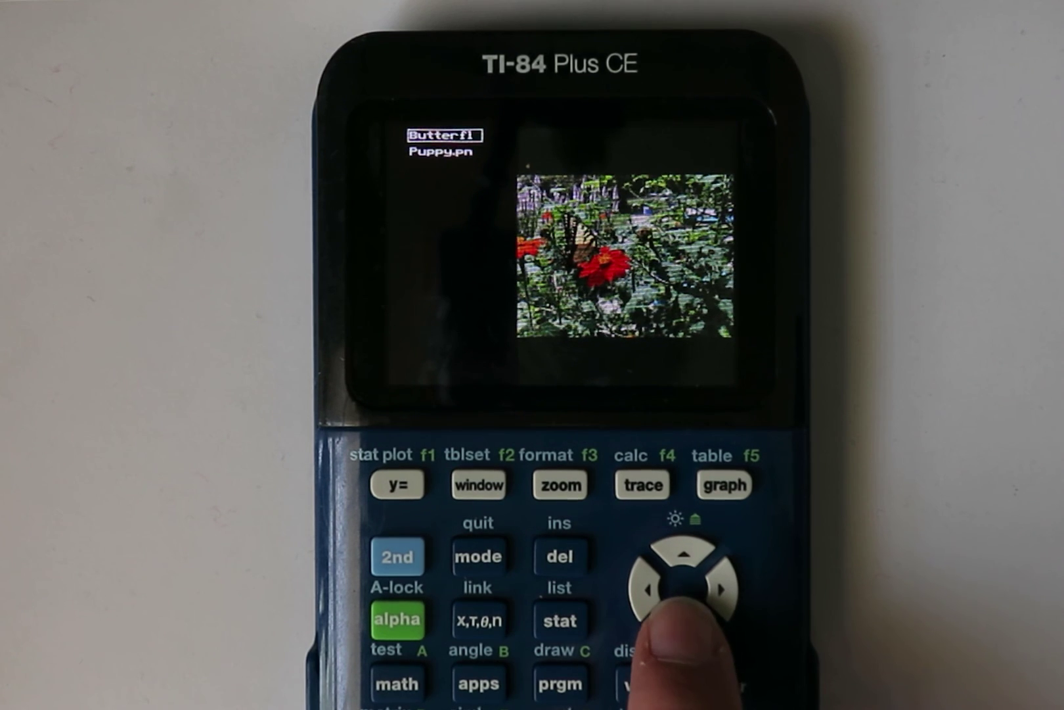
Step: Preview the Puppy image, return to the butterfly and show it full-screen
key(Down)
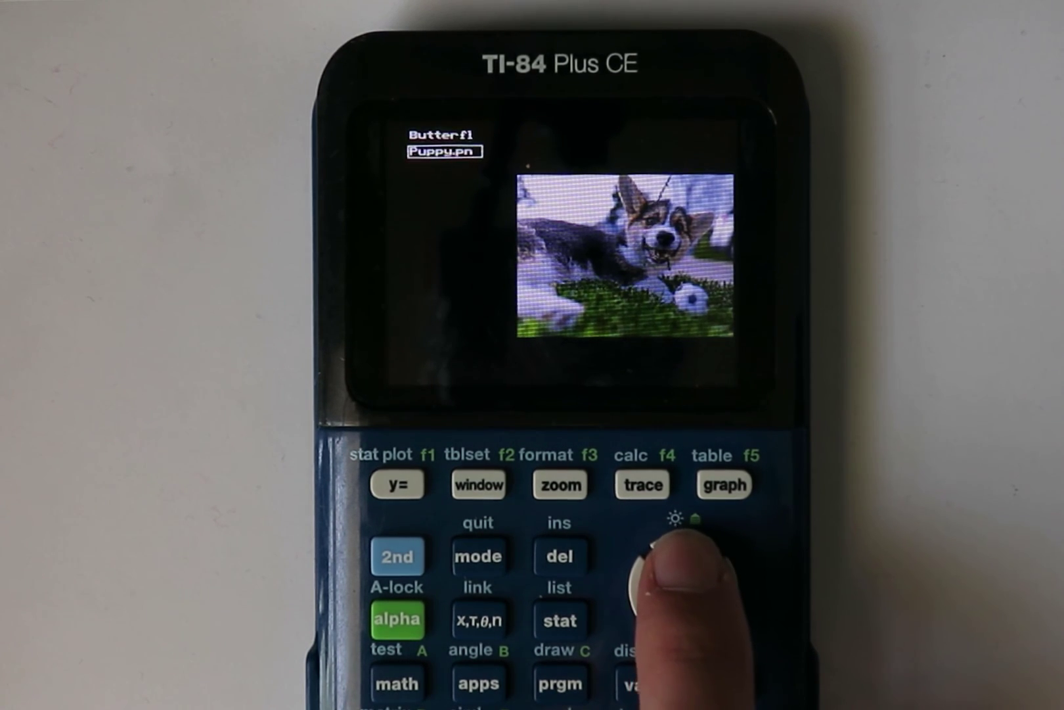
key(Up)
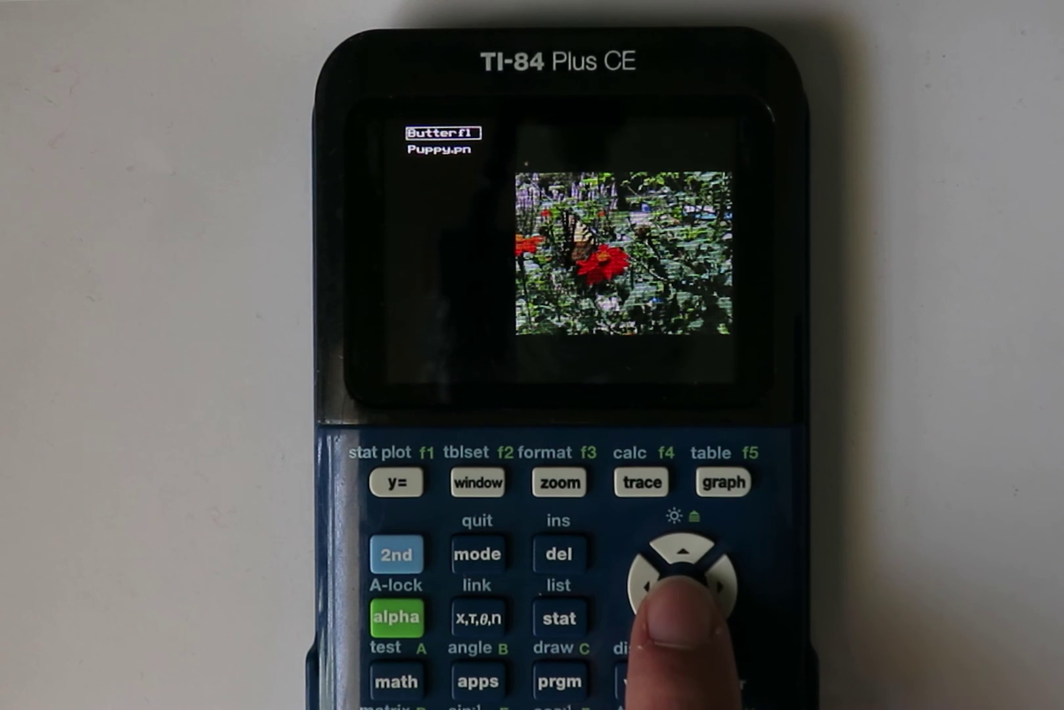
key(2nd)
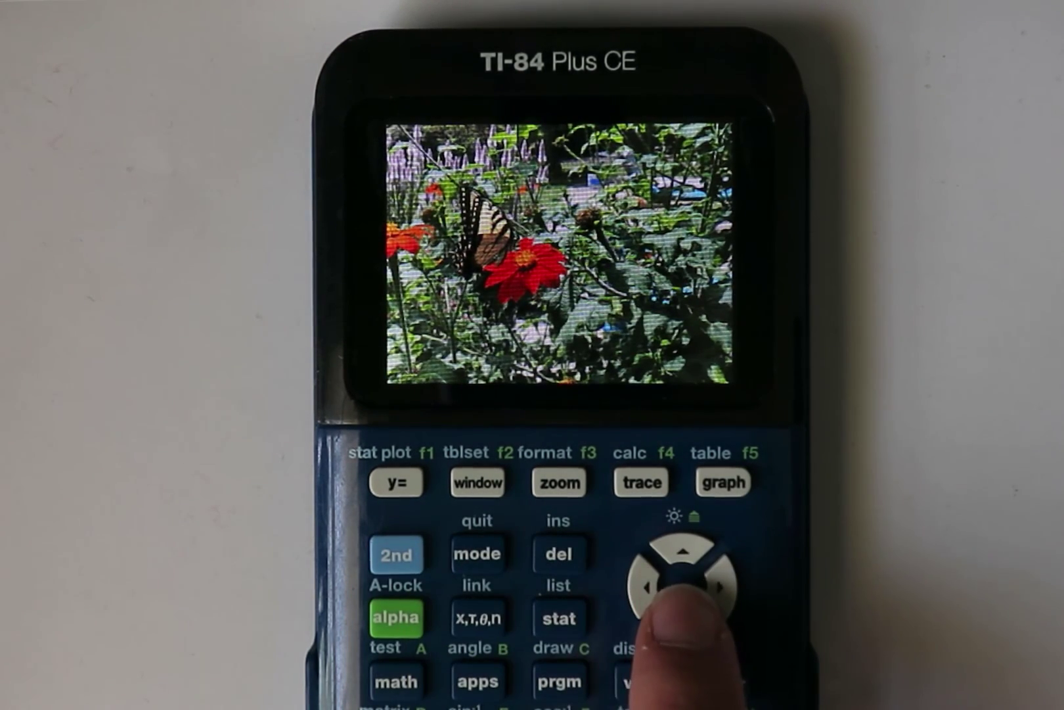
Step: Flip the full-screen view between puppy and butterfly, then quit the viewer to the home screen
key(Down)
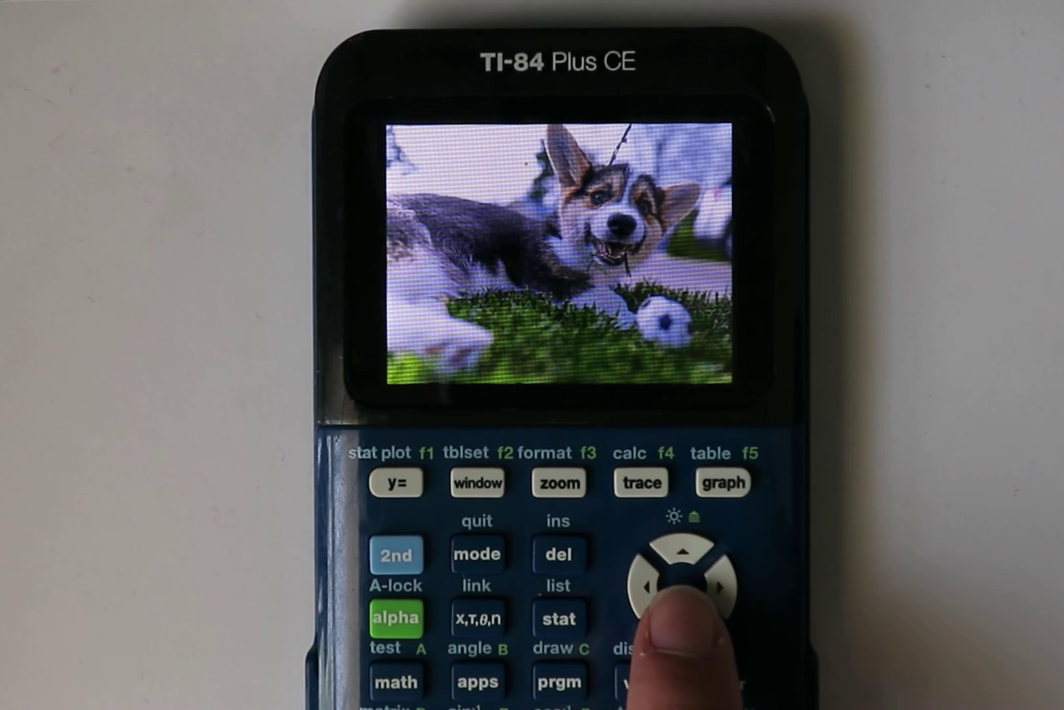
key(Down)
key(F1)
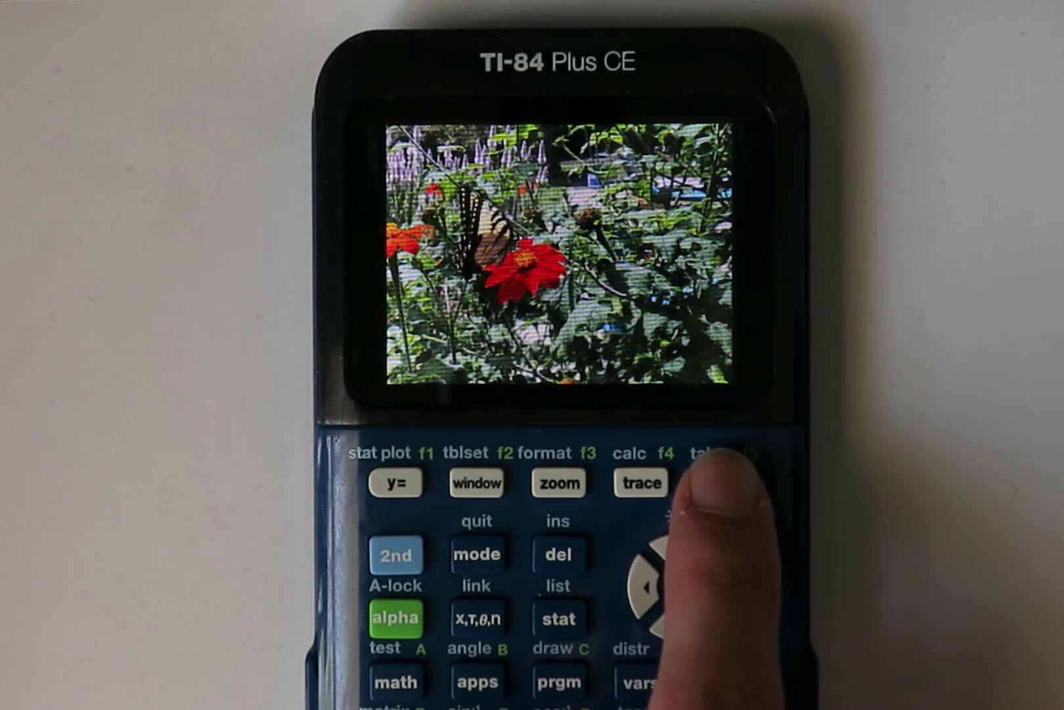
key(F5)
key(Escape)
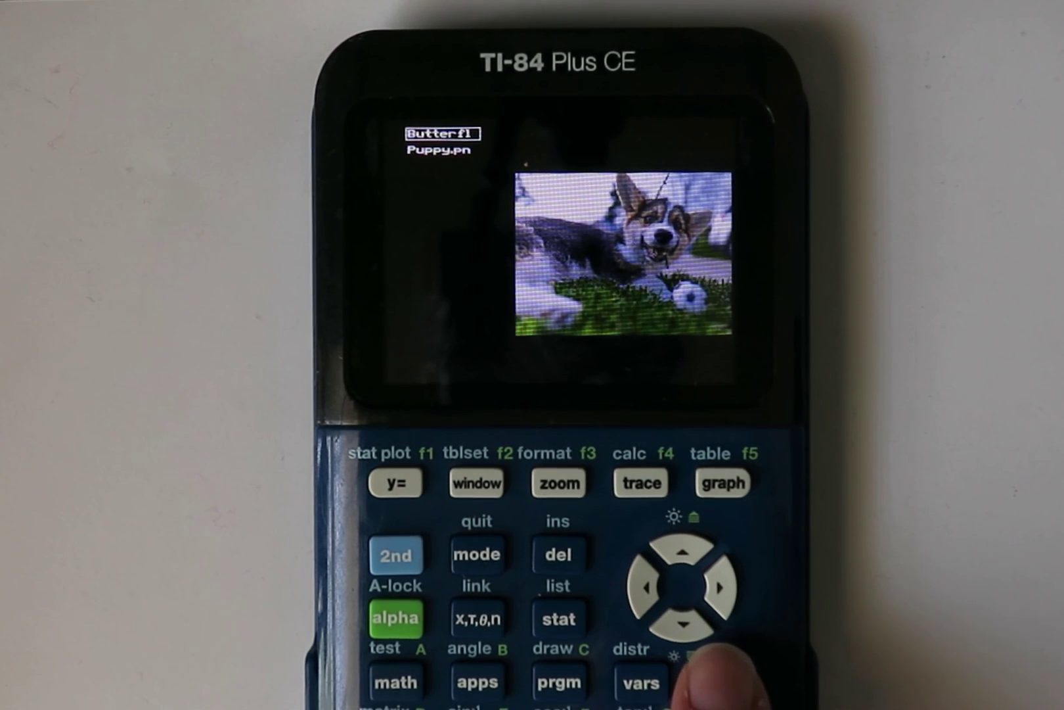
key(Escape)
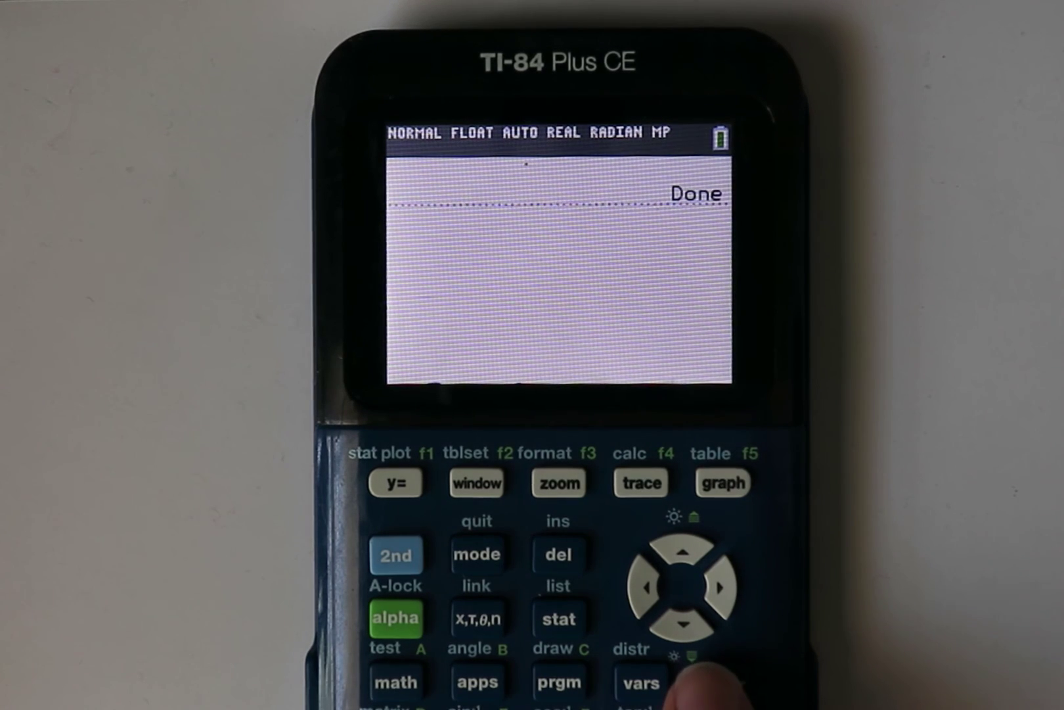